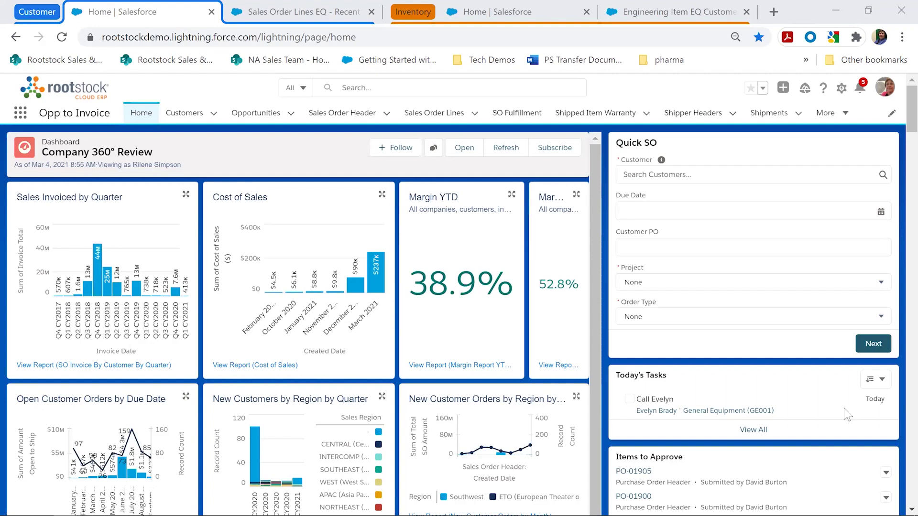
Search for "general", open the General Equipment (GE001) customer record and refresh its Current & Prior Year Sales chart
click(478, 91)
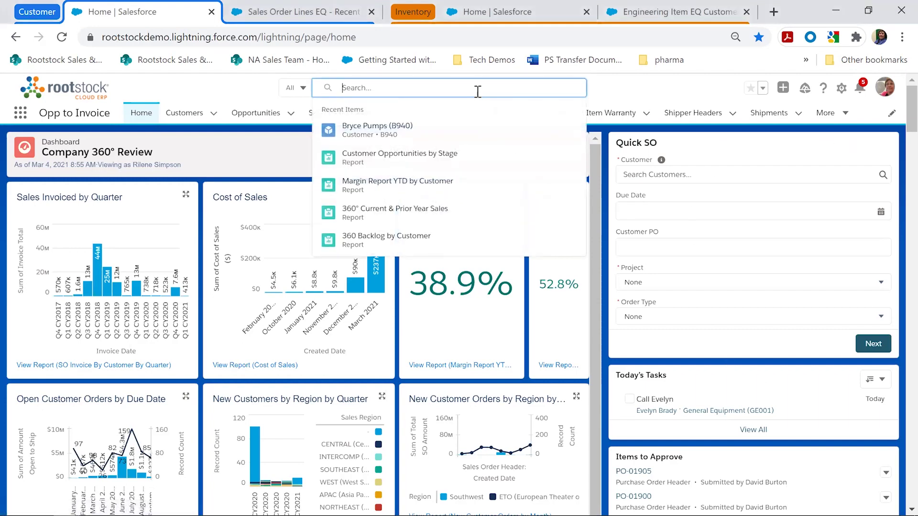
text(general)
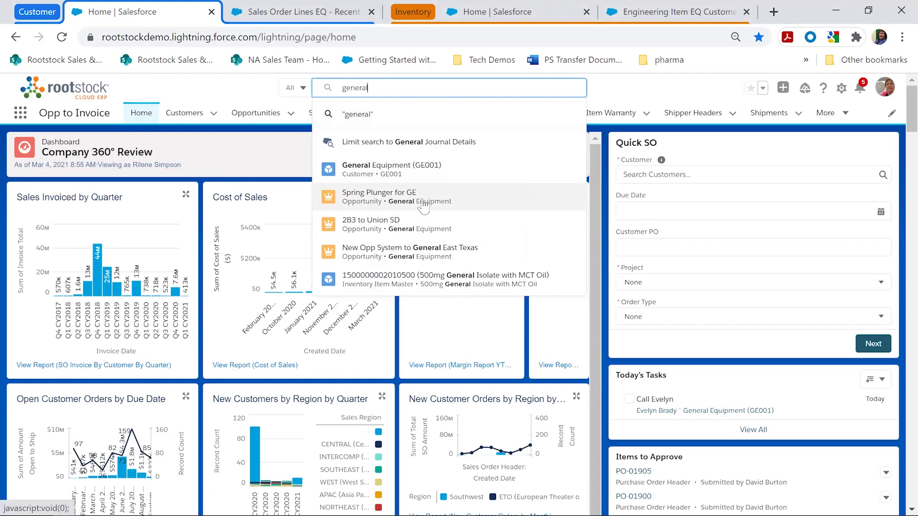
click(405, 169)
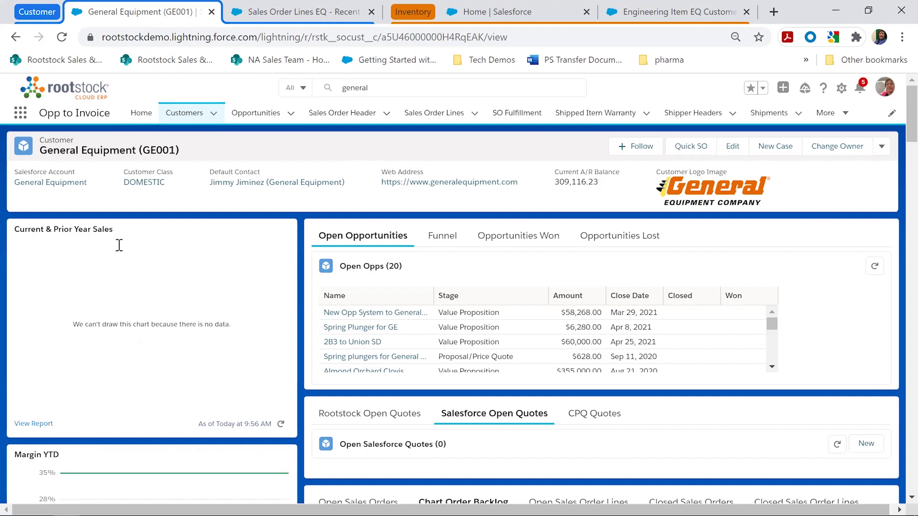
click(281, 424)
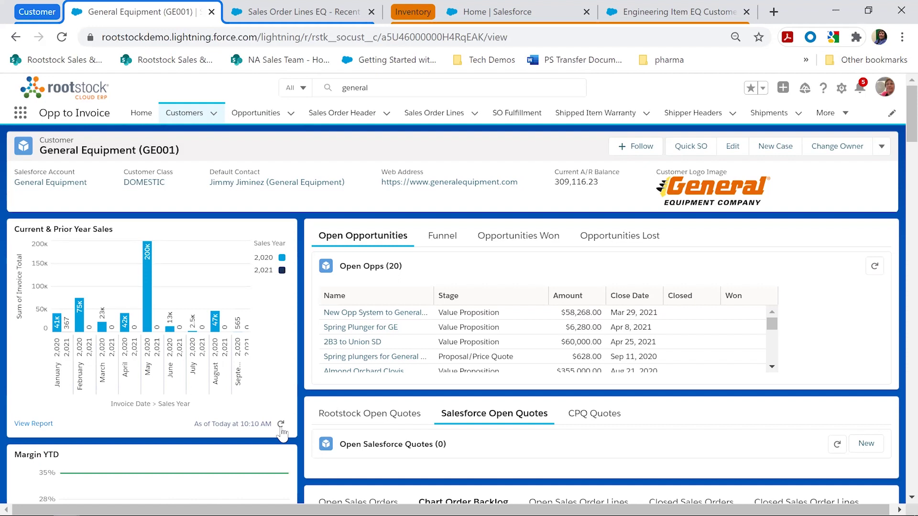
Open Salesforce AppExchange in a new browser tab and search it for "cti integration"
click(774, 11)
text(appe)
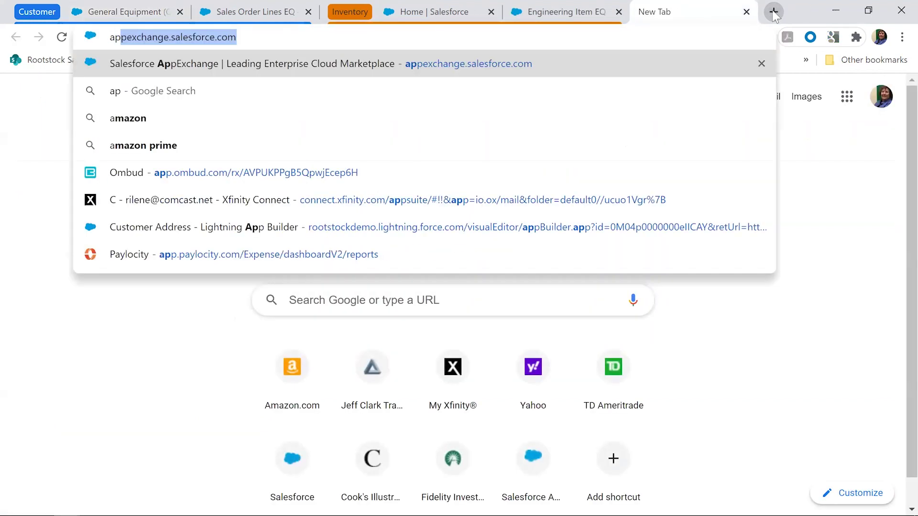
text(x)
key(Return)
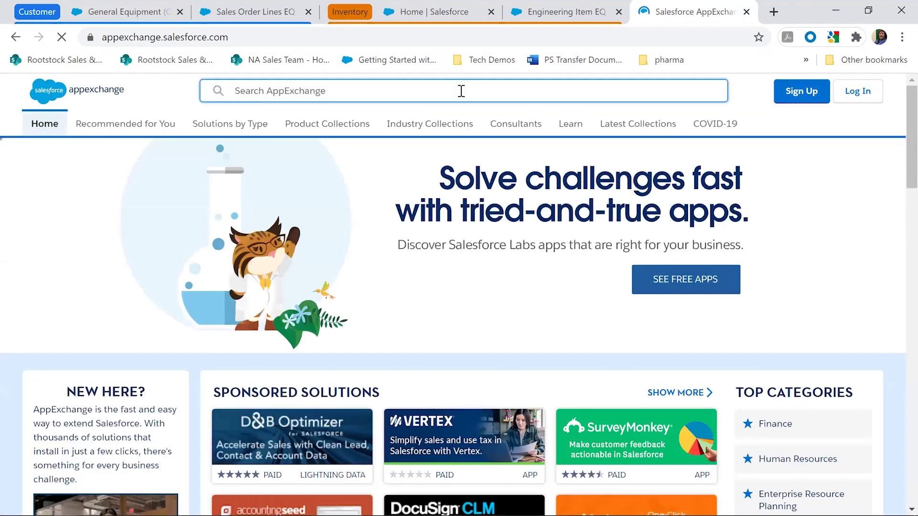
text(CTI)
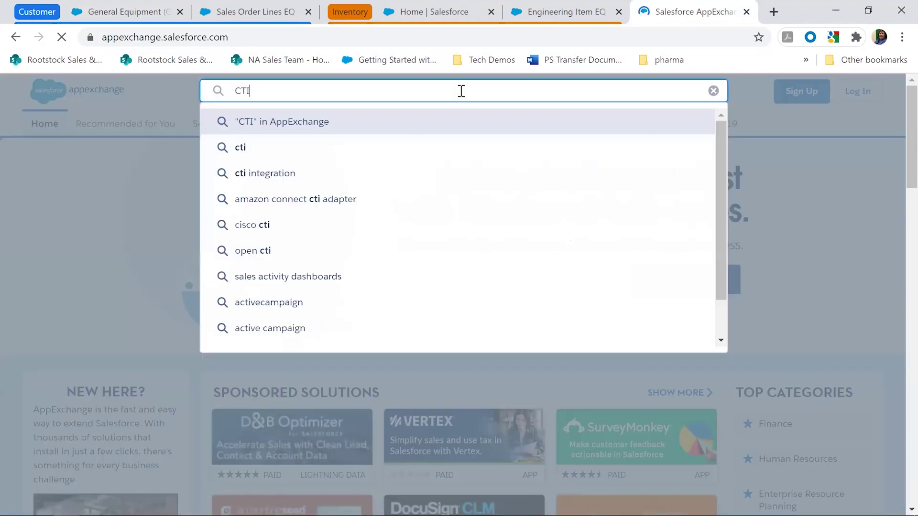
click(390, 182)
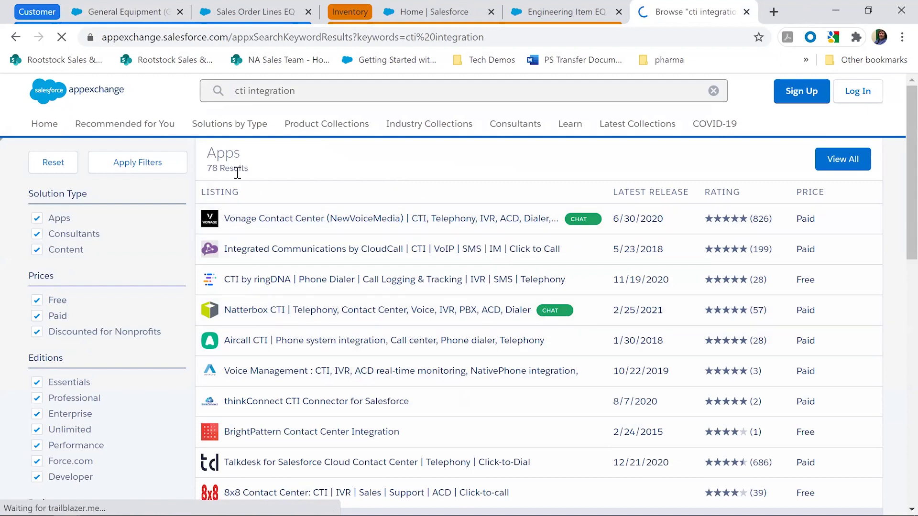
Return to the General Equipment customer record and view the New Case form, closing it without saving
click(146, 16)
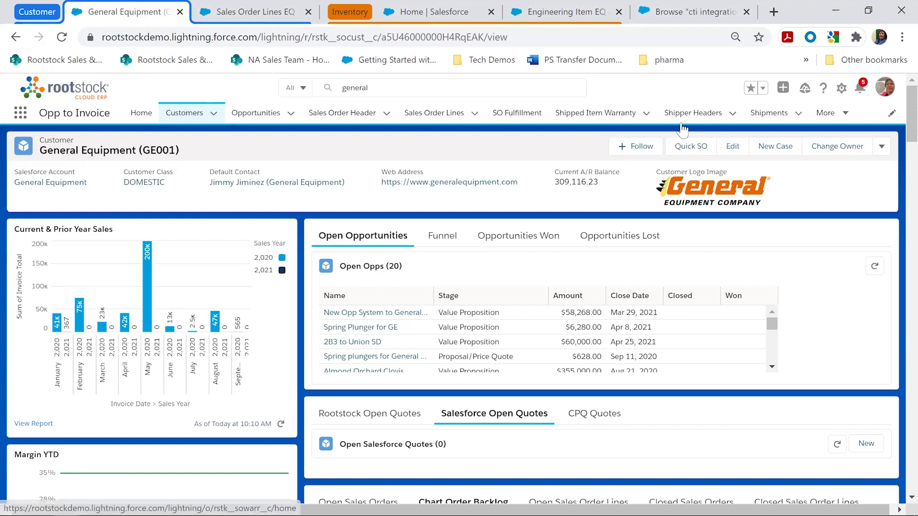
click(775, 148)
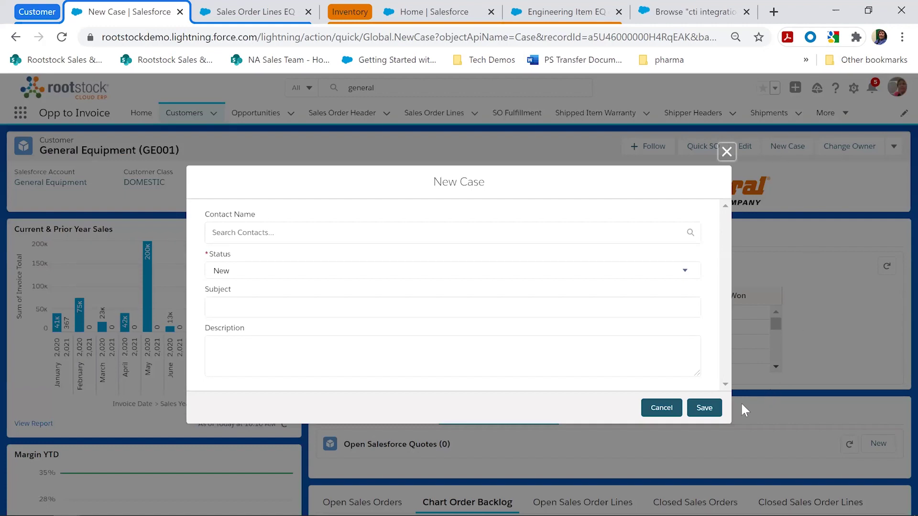
click(662, 410)
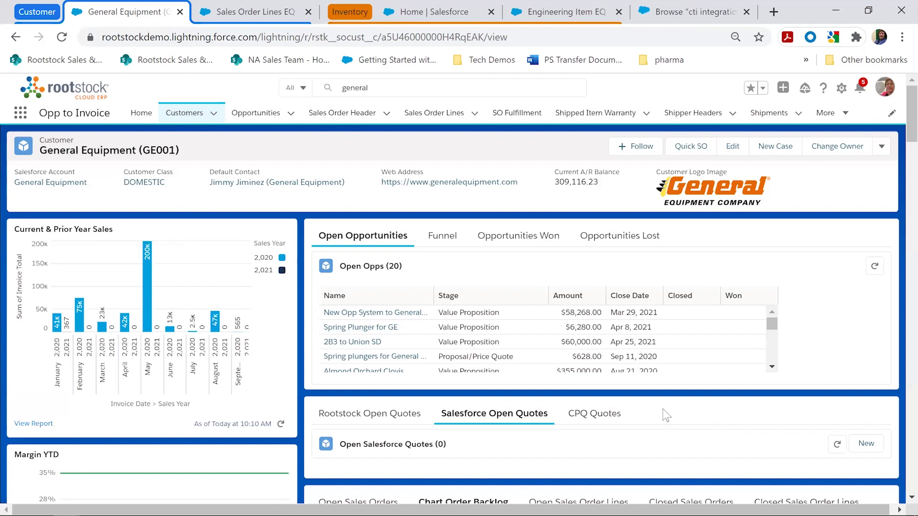
Look up serial number 234568 in the global search, then dismiss the suggestions without opening a record
drag(375, 90, 330, 89)
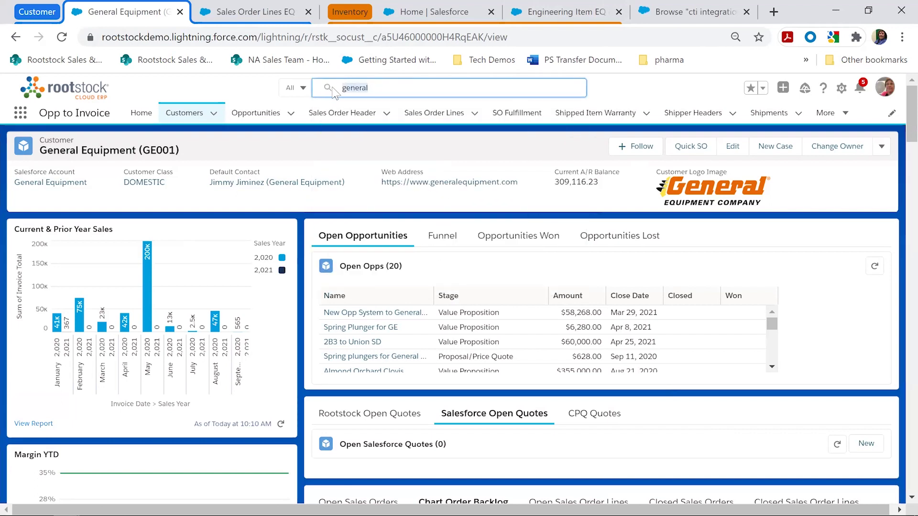
text(2345)
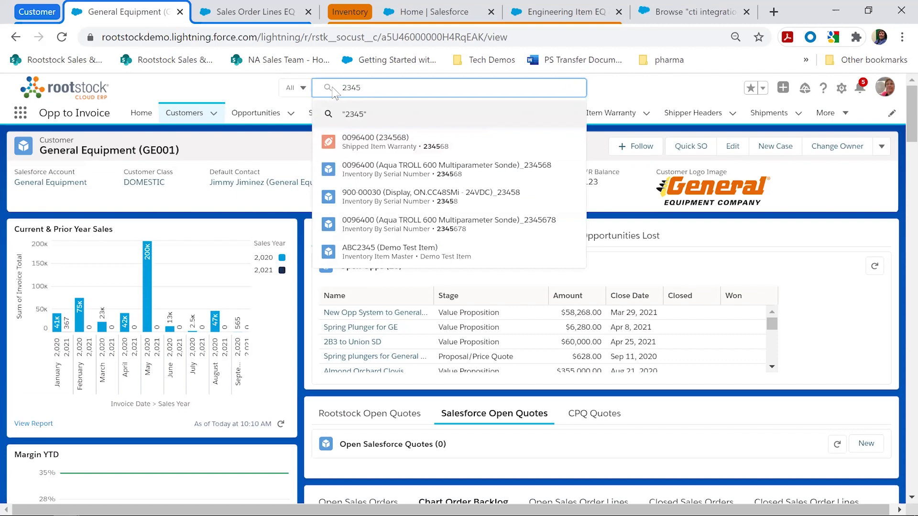
text(68)
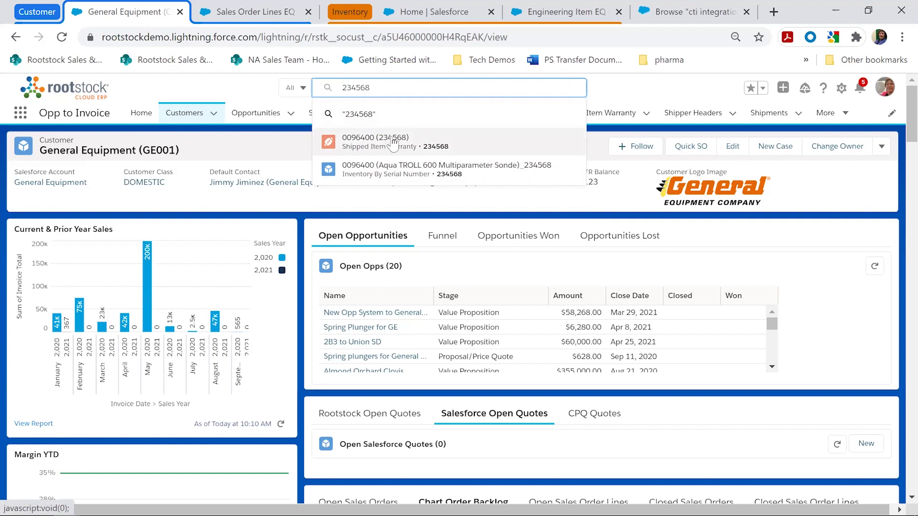
click(243, 89)
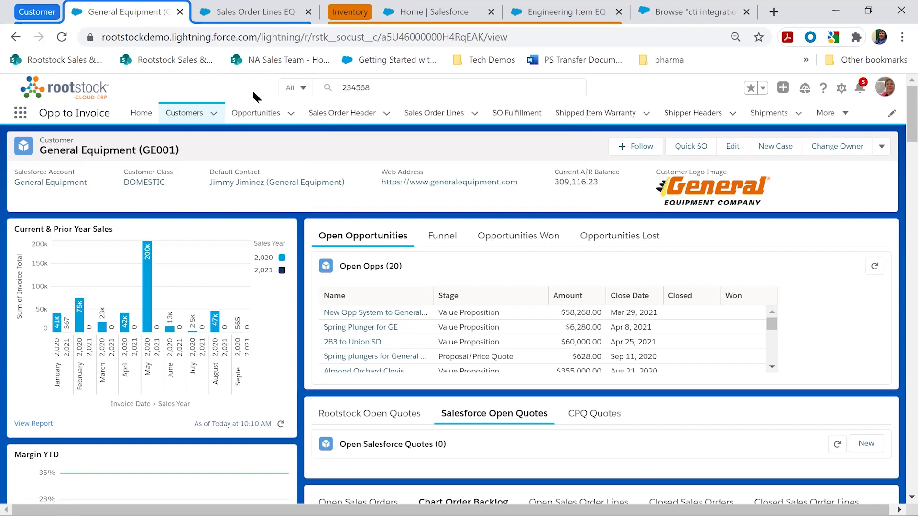
Look through the customer's open opportunities and check the additional actions offered for the record
scroll(588, 330, down, 5)
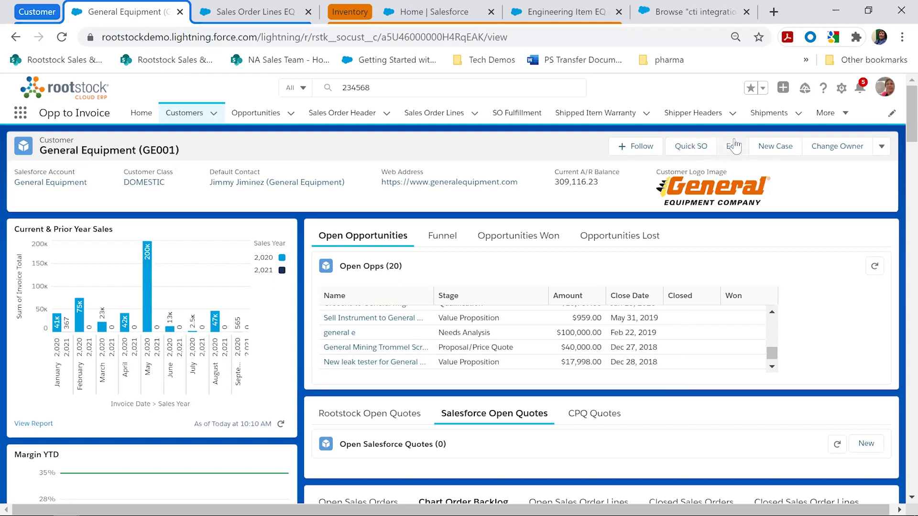
click(880, 149)
click(806, 185)
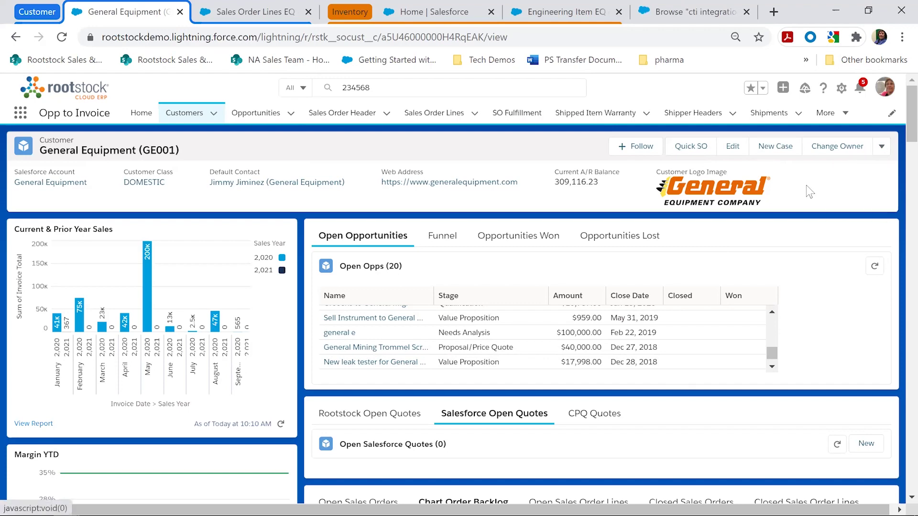
scroll(800, 279, down, 3)
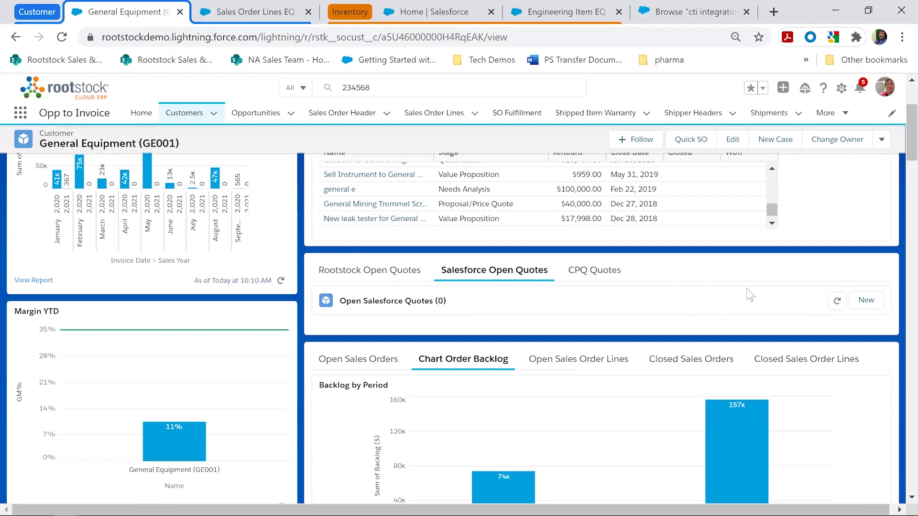
scroll(750, 295, up, 3)
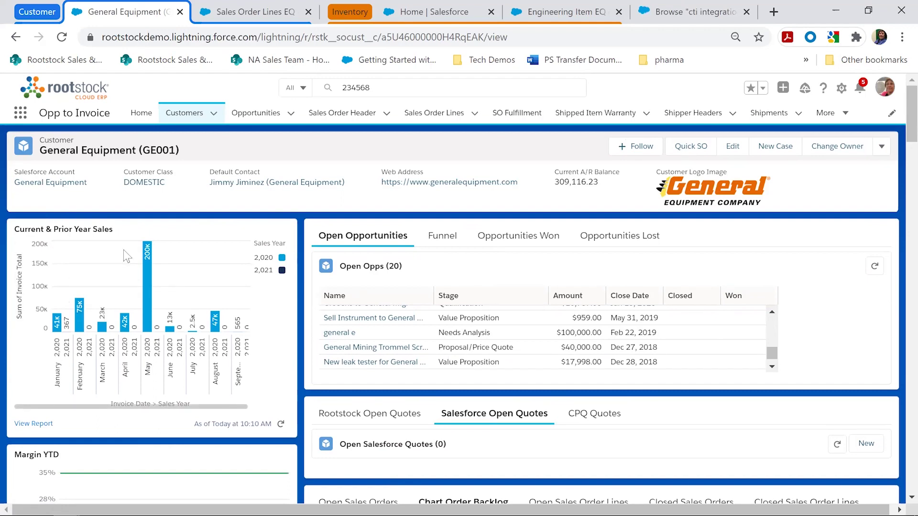
scroll(564, 359, down, 1)
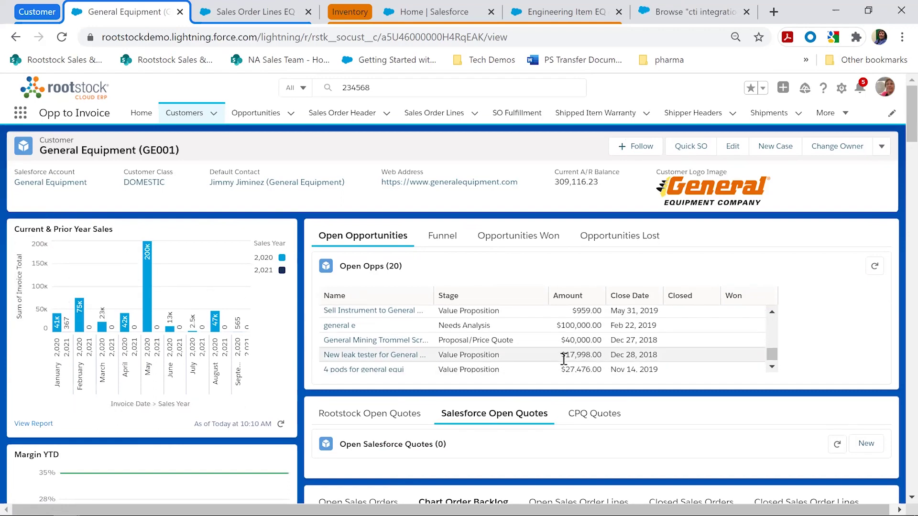
View the customer's Rootstock open quotes and CPQ quotes
scroll(564, 358, down, 3)
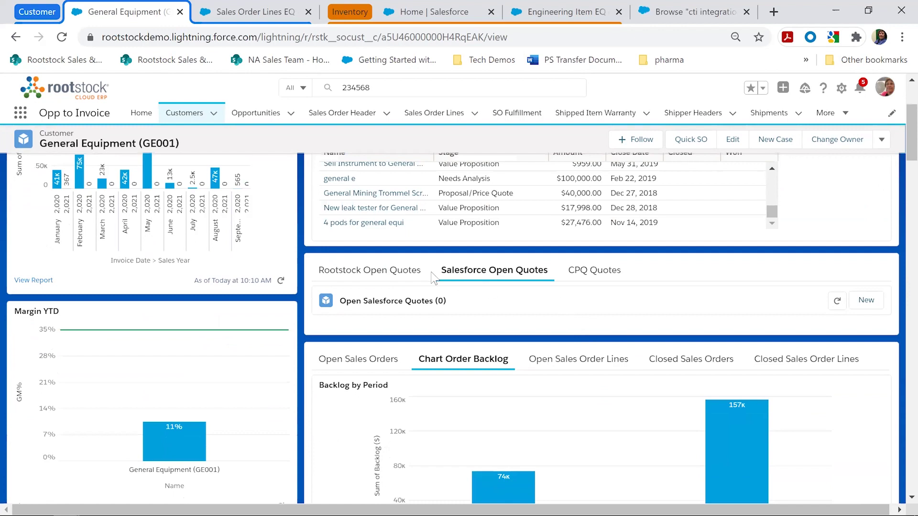
click(371, 271)
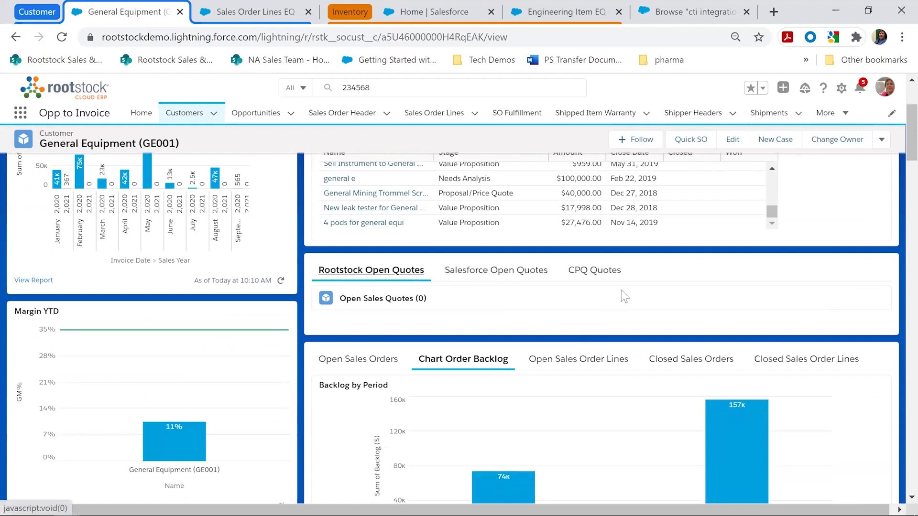
click(612, 281)
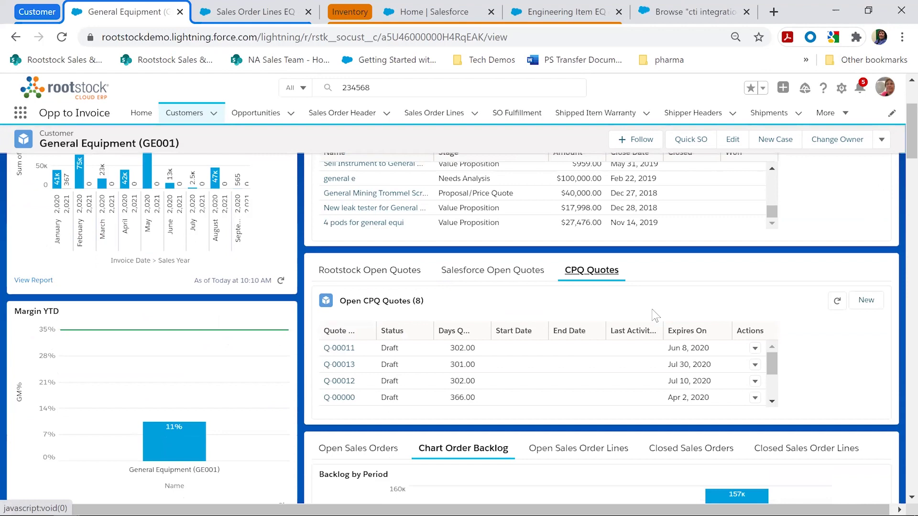
Review the margin, aging and order backlog charts, then display the customer's open sales orders
scroll(643, 333, down, 2)
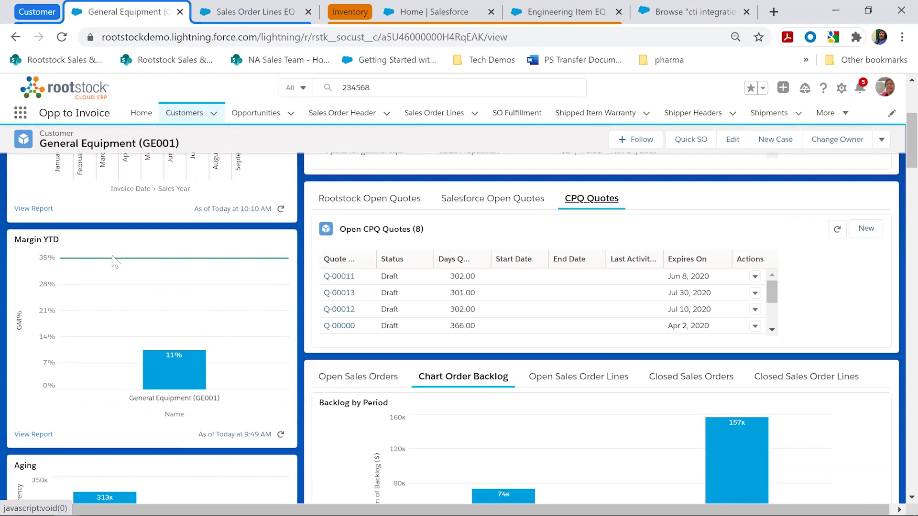
scroll(516, 316, down, 5)
scroll(519, 373, down, 2)
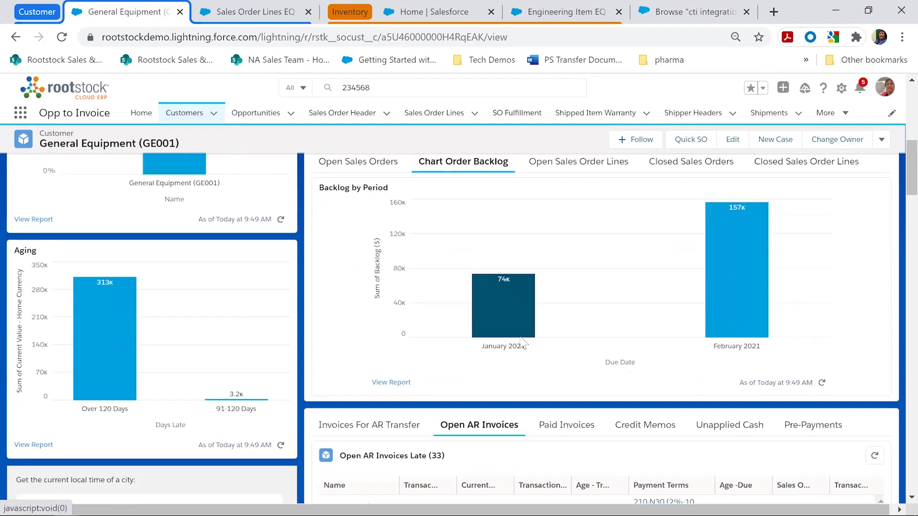
click(378, 162)
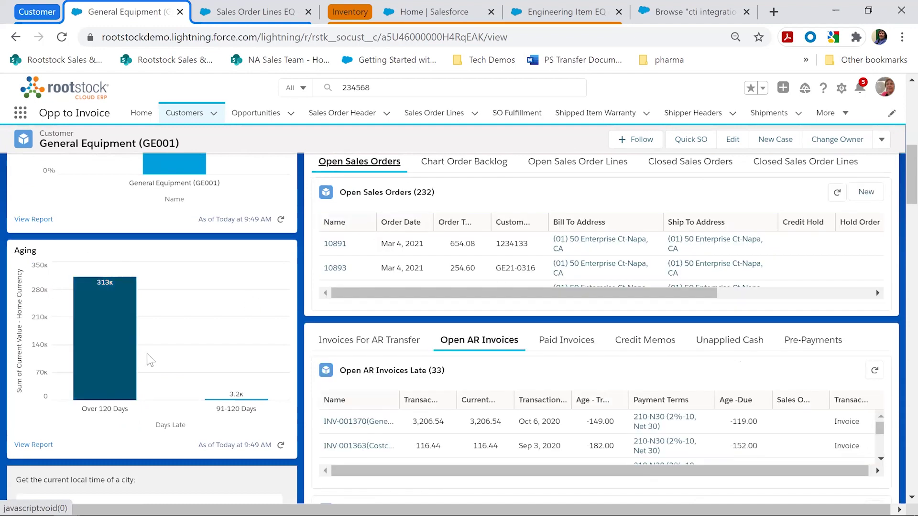
Review the customer's AR invoices, contacts and contract masters, then display the field service work orders
scroll(593, 421, down, 8)
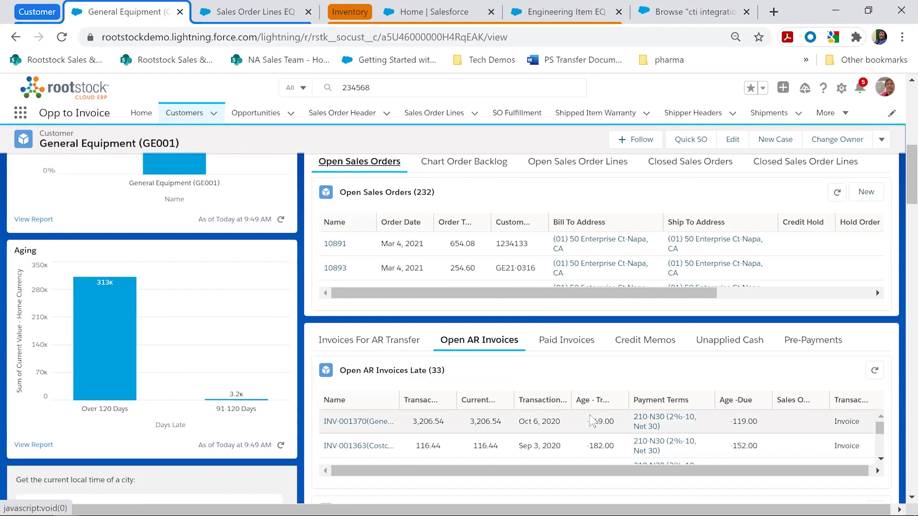
scroll(607, 477, down, 1)
scroll(607, 477, down, 7)
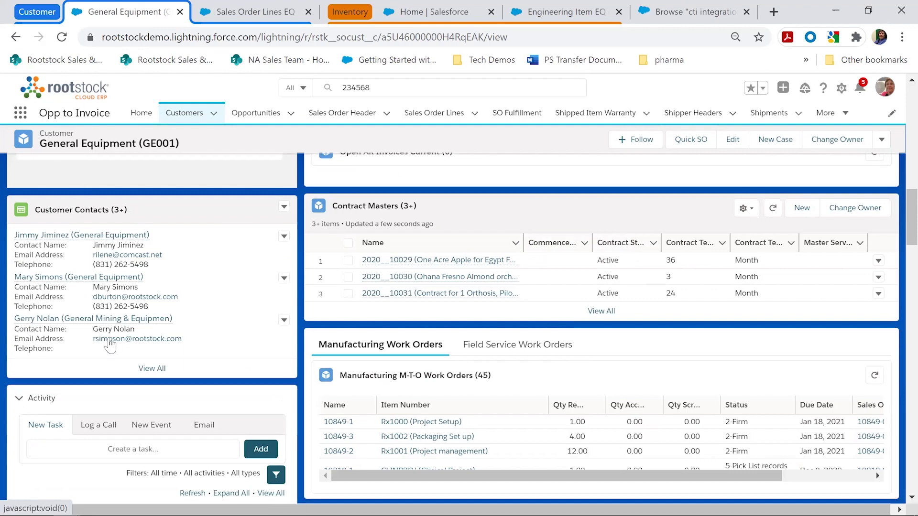
scroll(319, 359, down, 3)
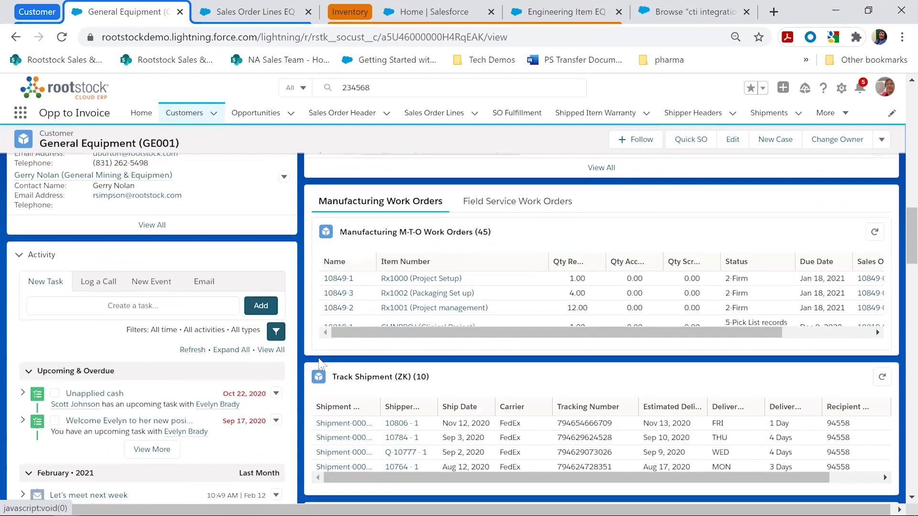
click(495, 209)
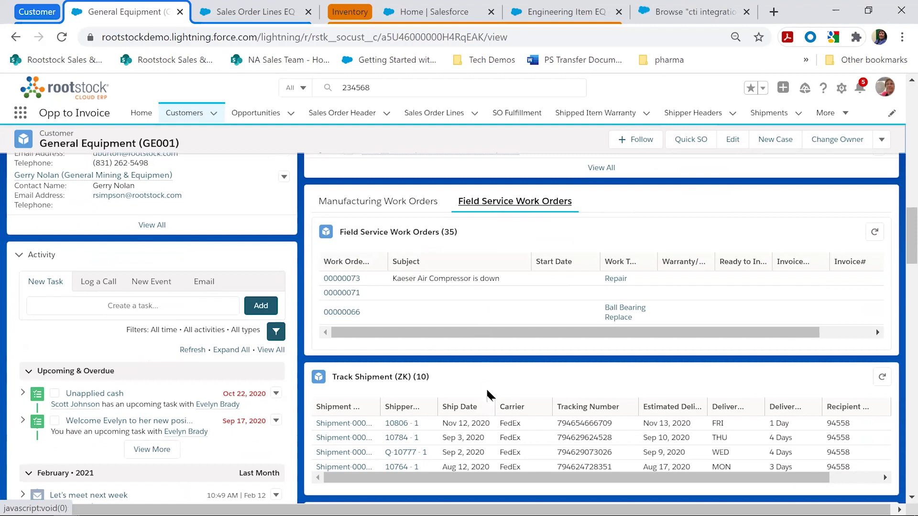
Review the tracked shipments, customer products, agreements, return material authorizations and device history on the customer record
scroll(488, 393, down, 1)
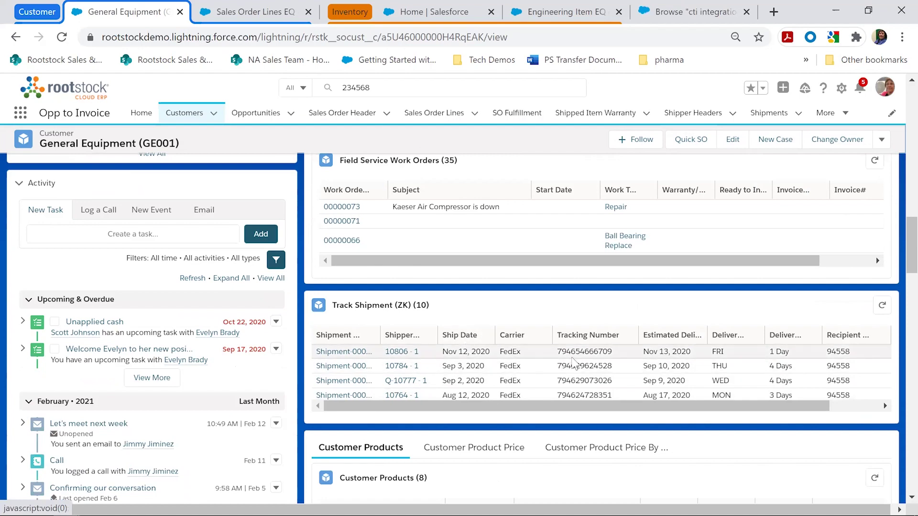
scroll(573, 362, down, 4)
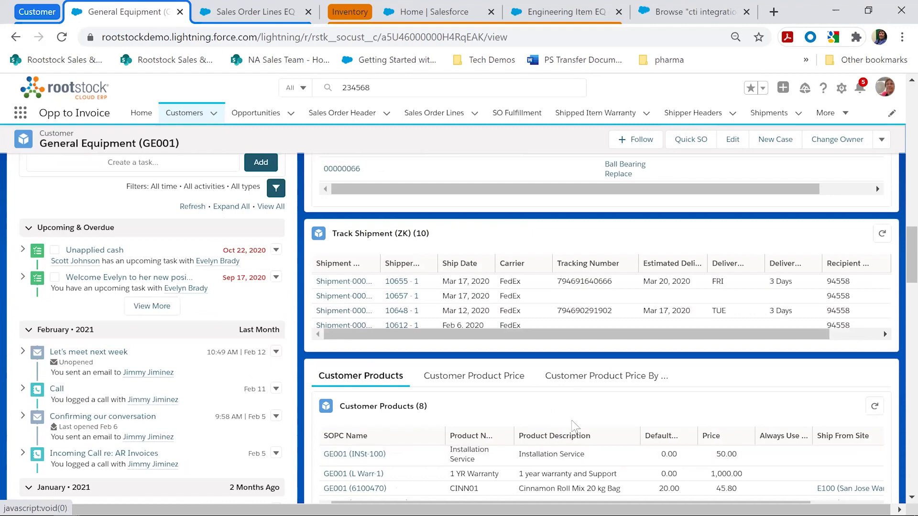
scroll(575, 426, down, 5)
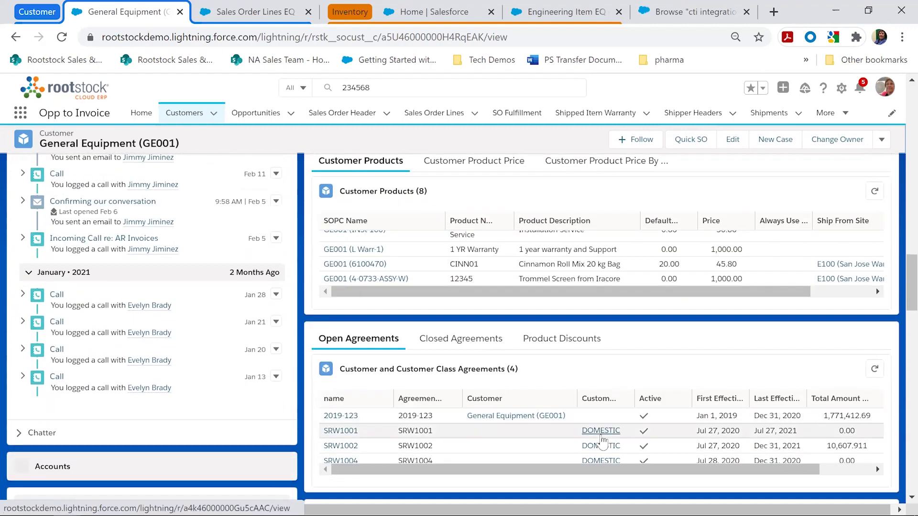
scroll(621, 436, down, 6)
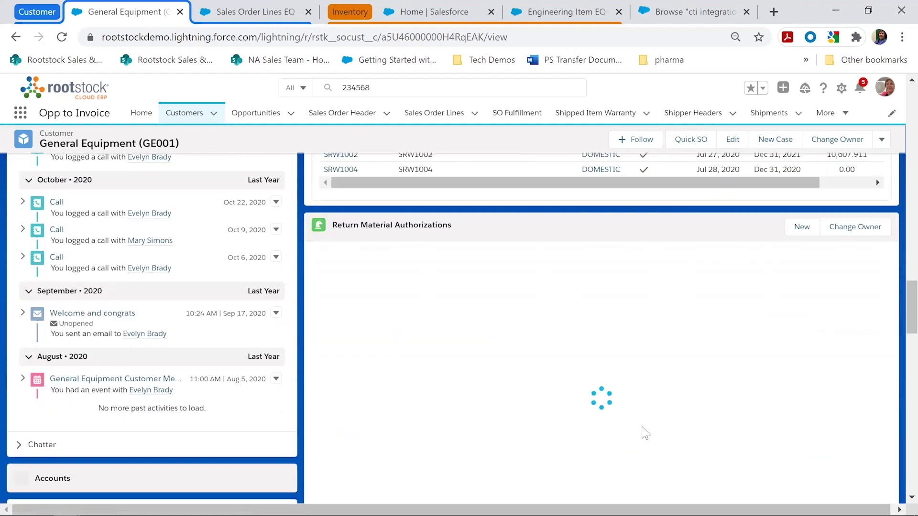
scroll(640, 427, down, 3)
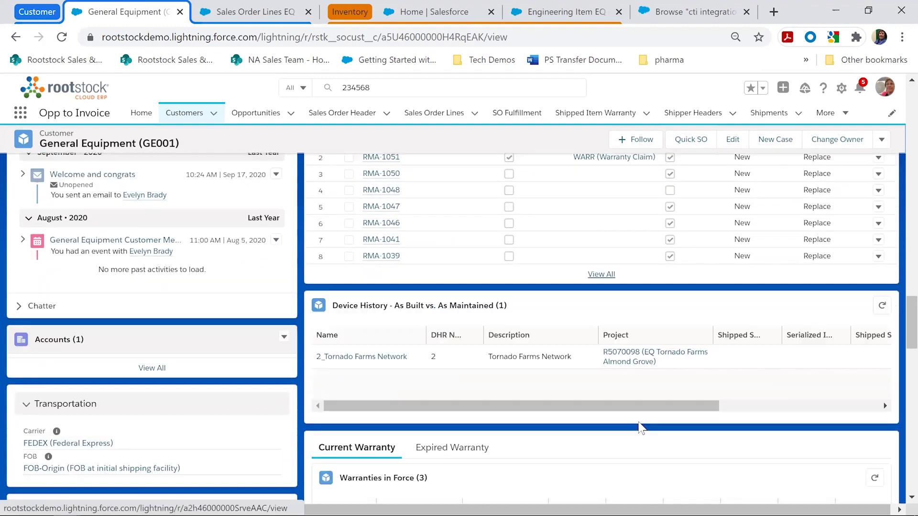
Review the customer's warranties in force, linked account and activity timeline, including the upcoming and overdue tasks
scroll(639, 426, down, 3)
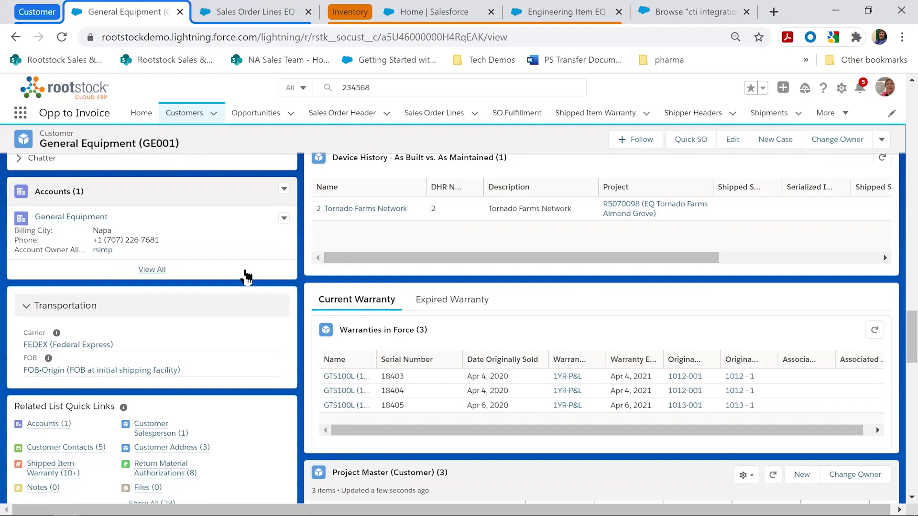
scroll(240, 274, up, 2)
scroll(240, 274, up, 10)
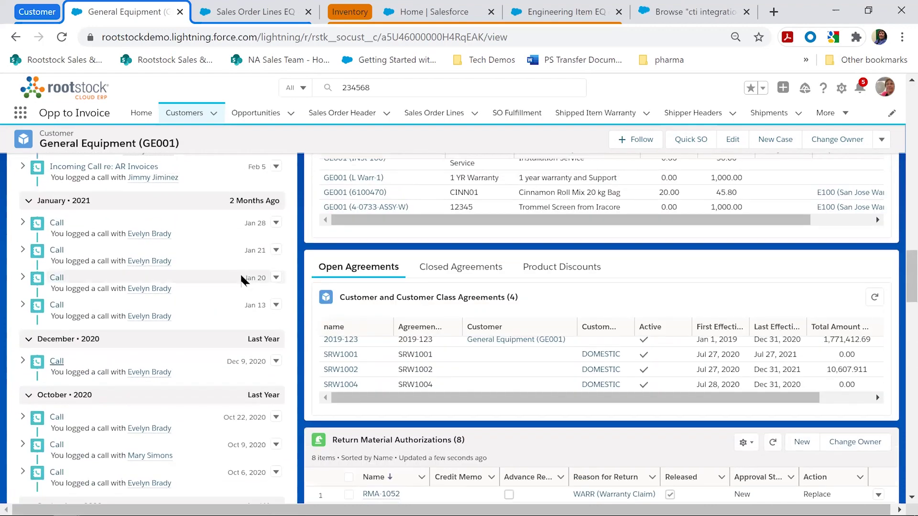
scroll(242, 280, up, 2)
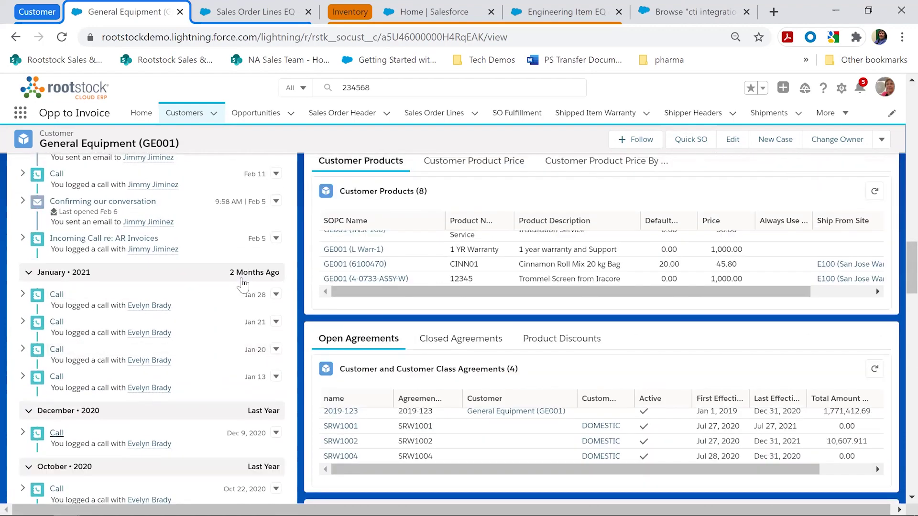
scroll(243, 283, up, 2)
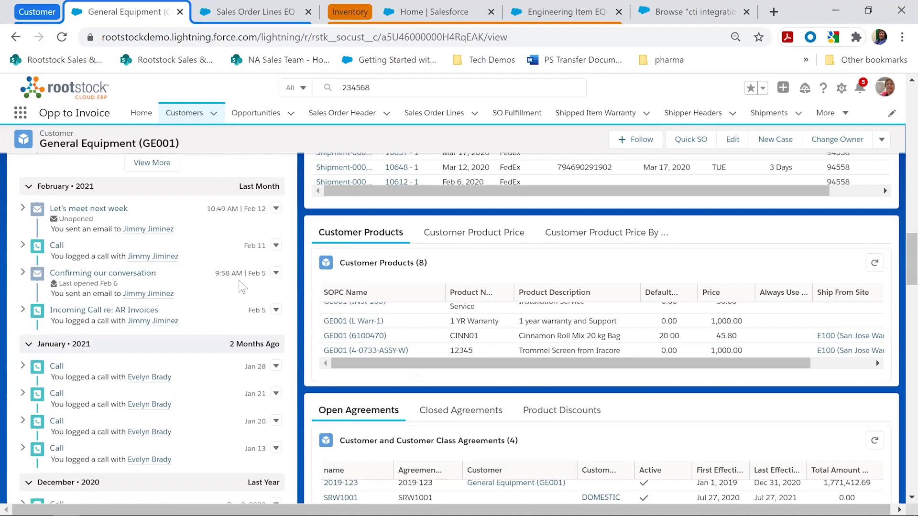
scroll(242, 287, up, 6)
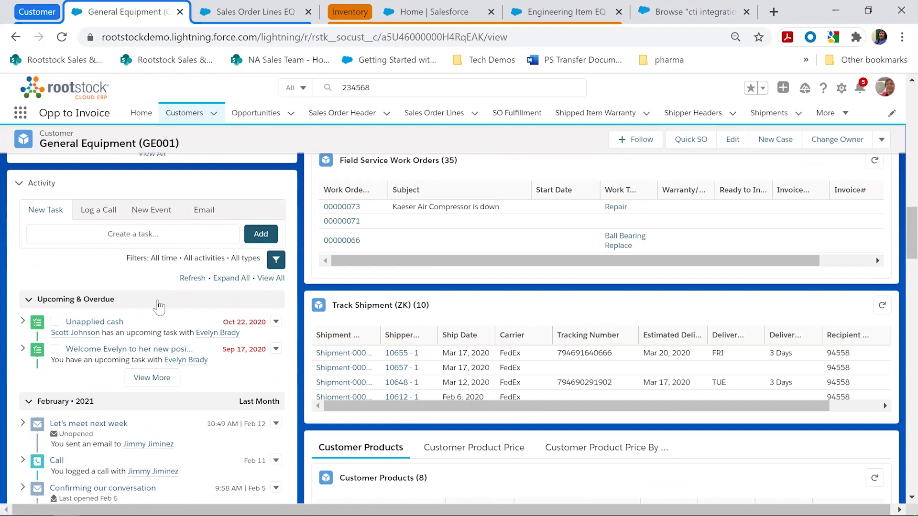
scroll(158, 306, down, 2)
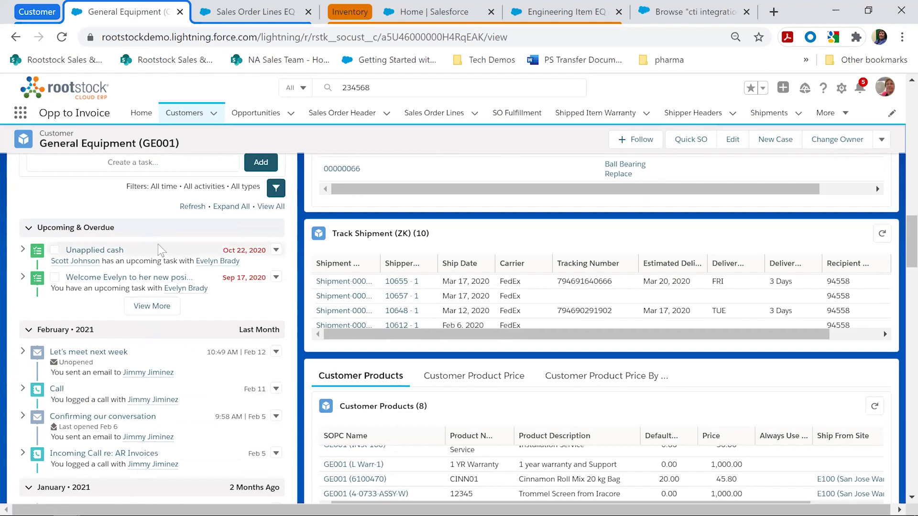
scroll(152, 287, up, 5)
scroll(160, 258, up, 10)
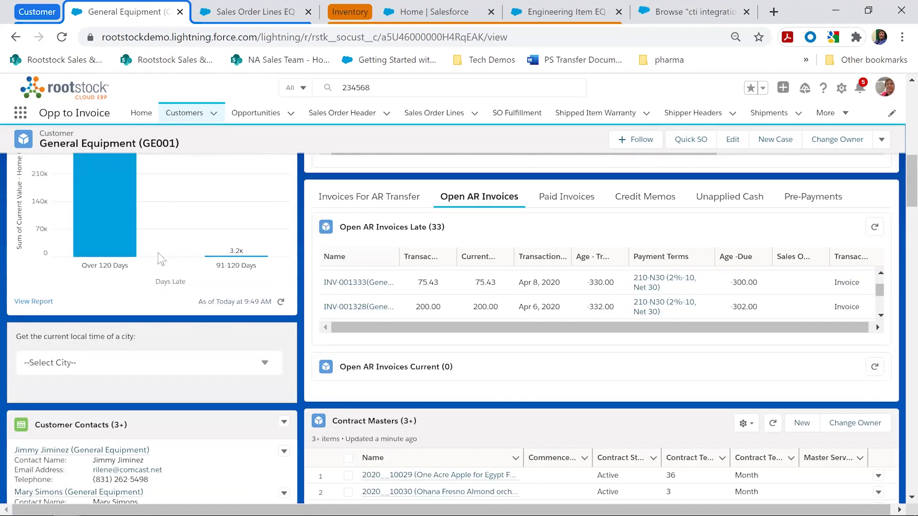
scroll(160, 258, up, 10)
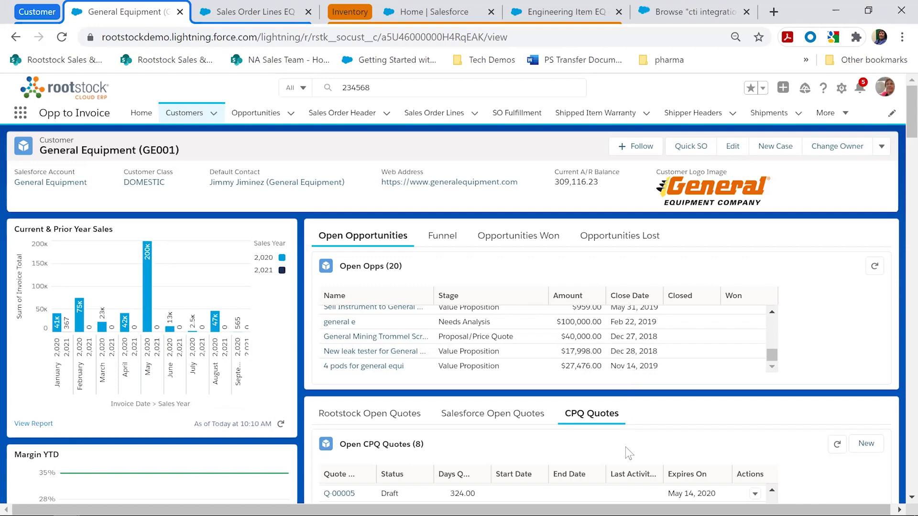
Sort the customer's open sales orders by order date, newest first, and open the most recent order
scroll(625, 449, down, 5)
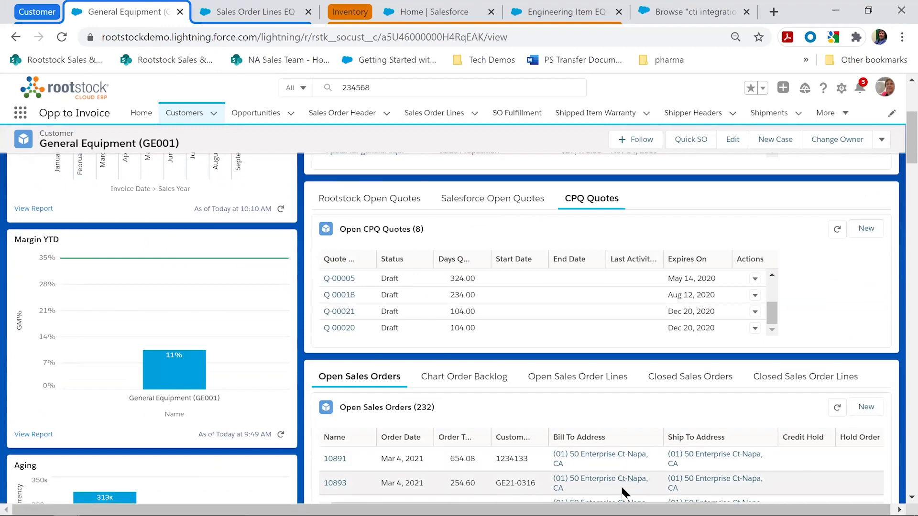
scroll(626, 497, down, 3)
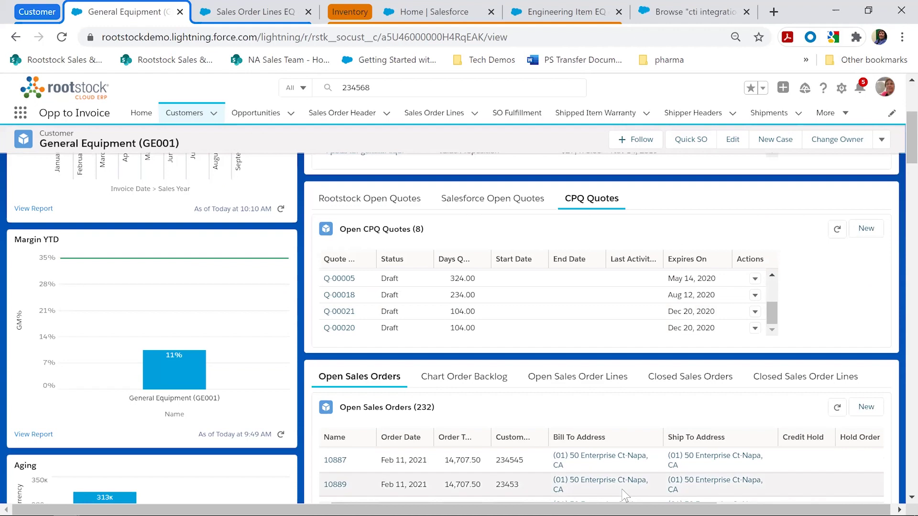
scroll(625, 495, up, 3)
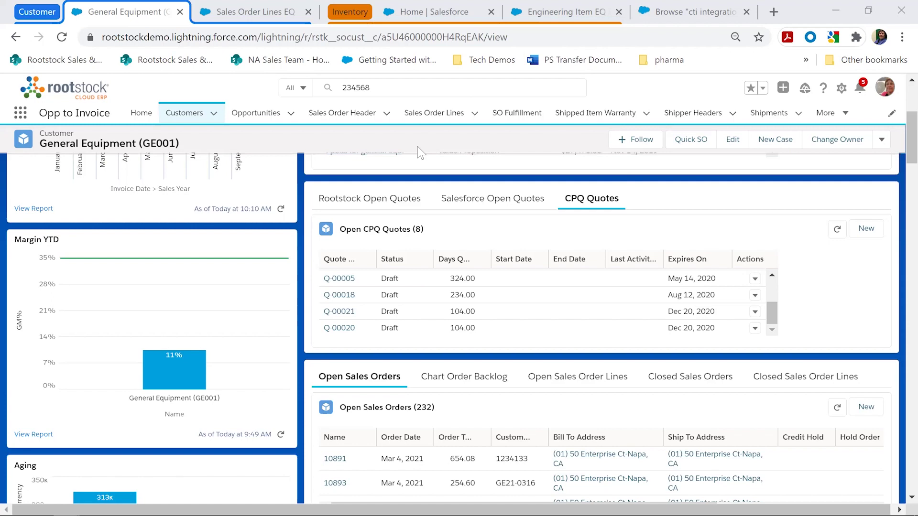
scroll(418, 147, up, 2)
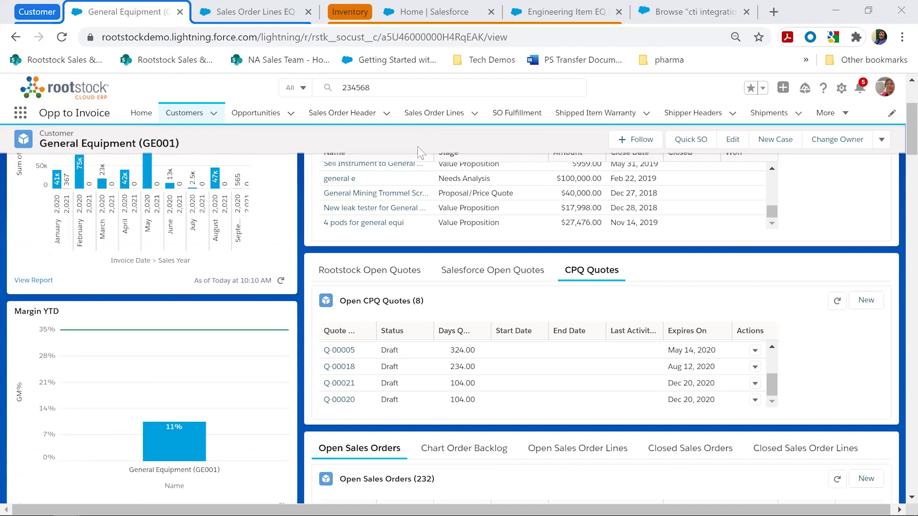
scroll(497, 306, down, 4)
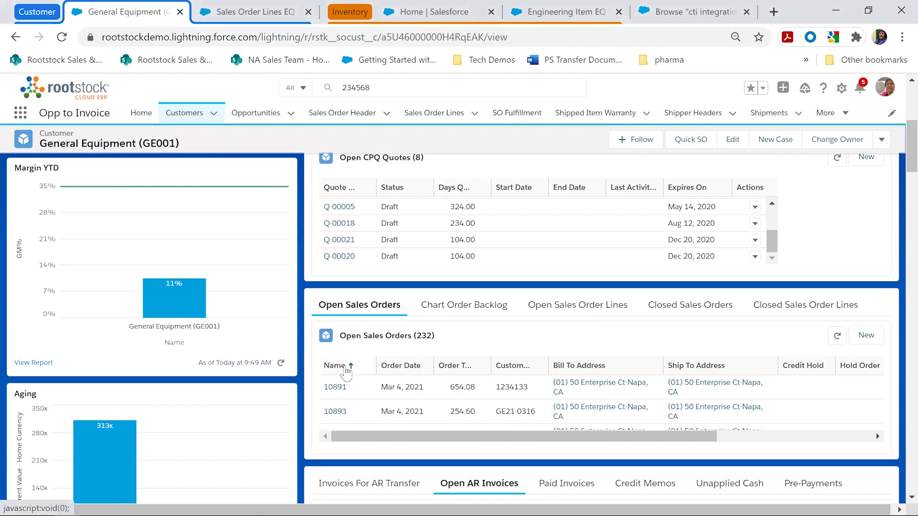
click(347, 370)
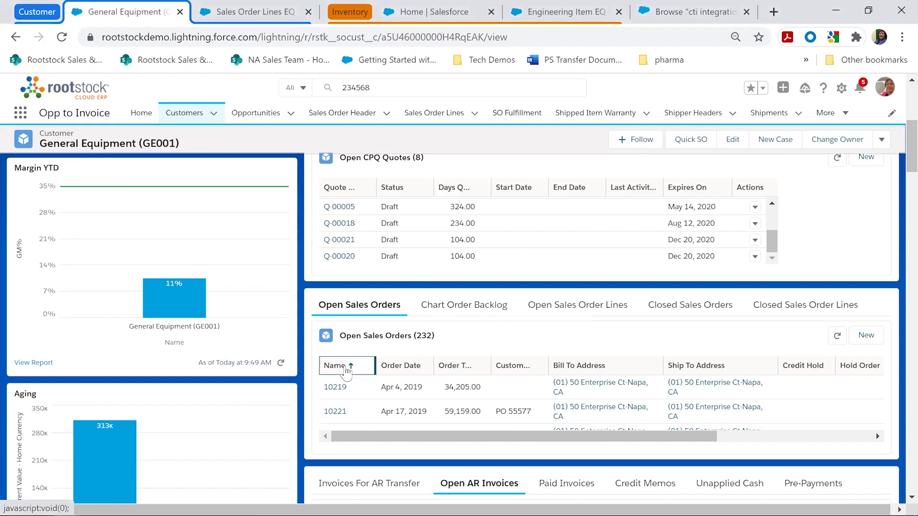
click(347, 370)
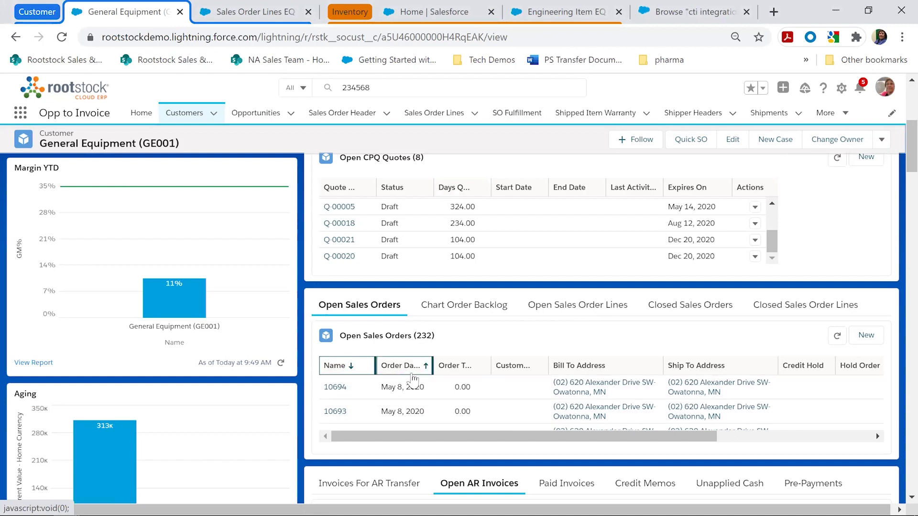
click(413, 376)
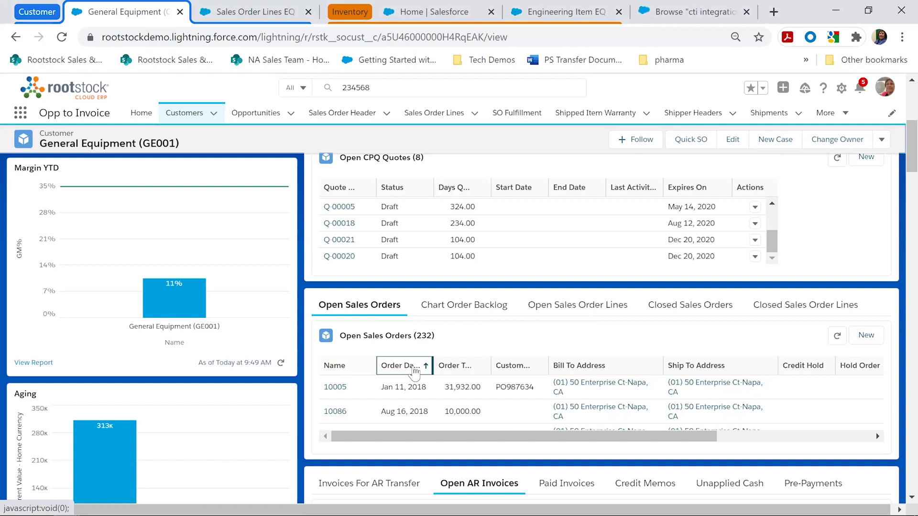
click(415, 372)
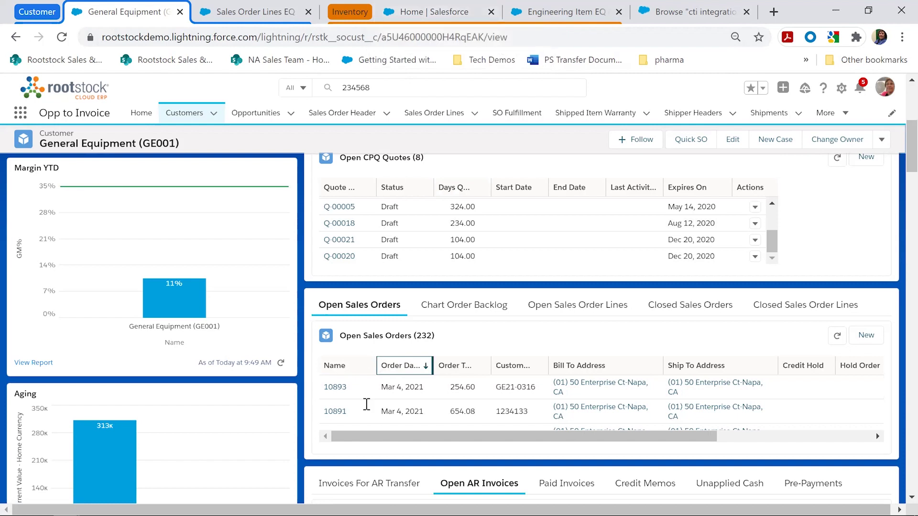
click(337, 388)
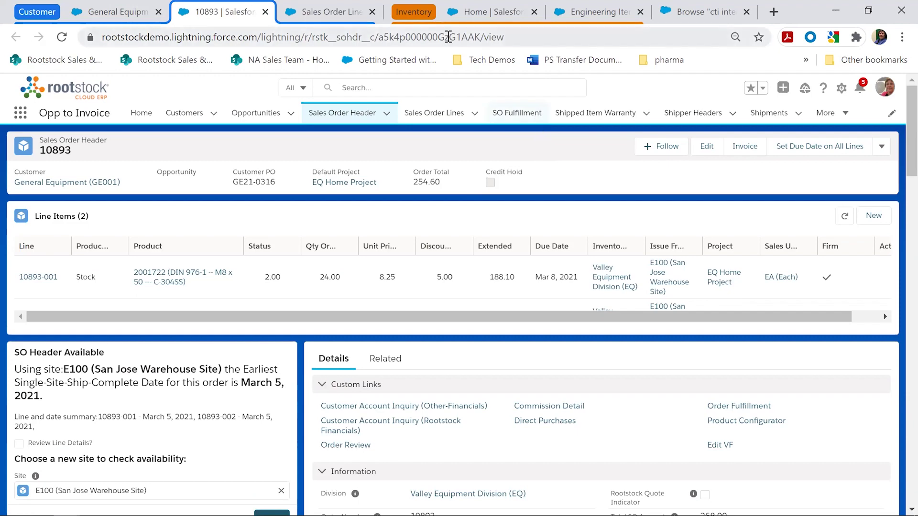
In the inventory workspace, search for "clamp" and open the purchase item master for 2001753, the Clamping Two-Piece Shaft Collar with Keyway
click(477, 20)
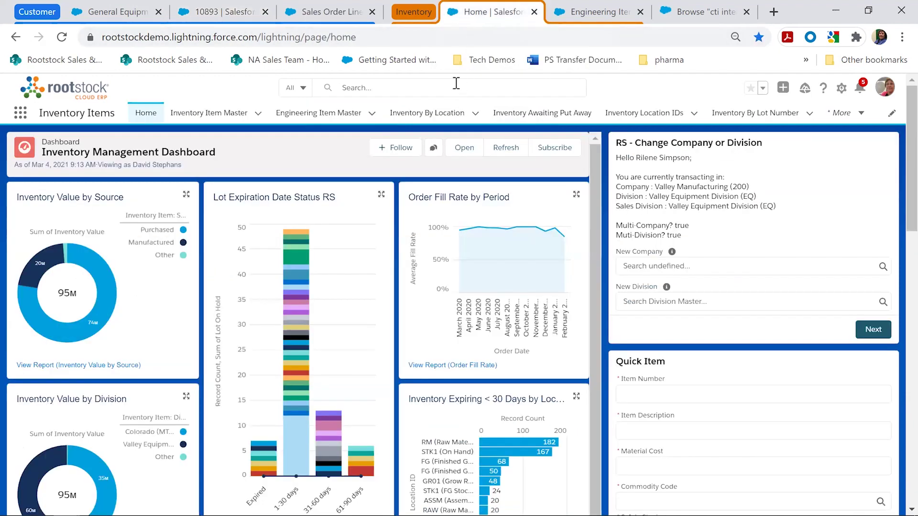
click(456, 84)
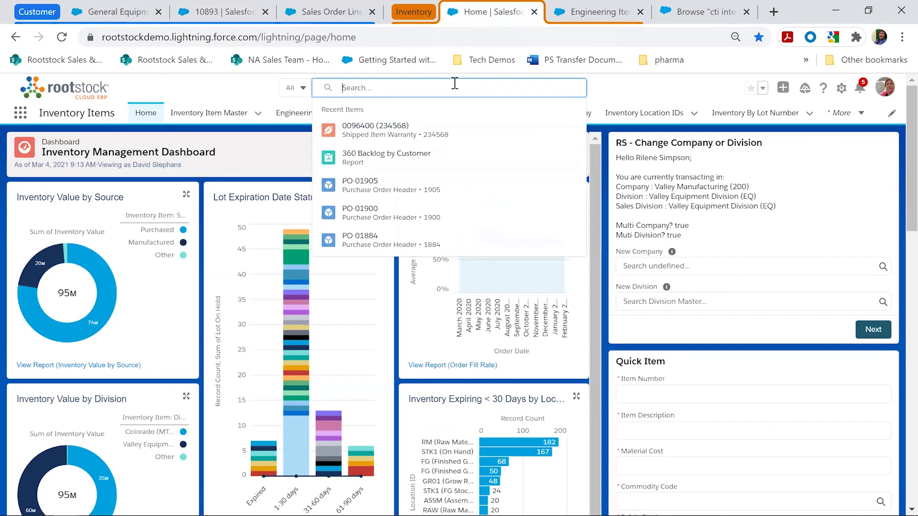
text(claimp)
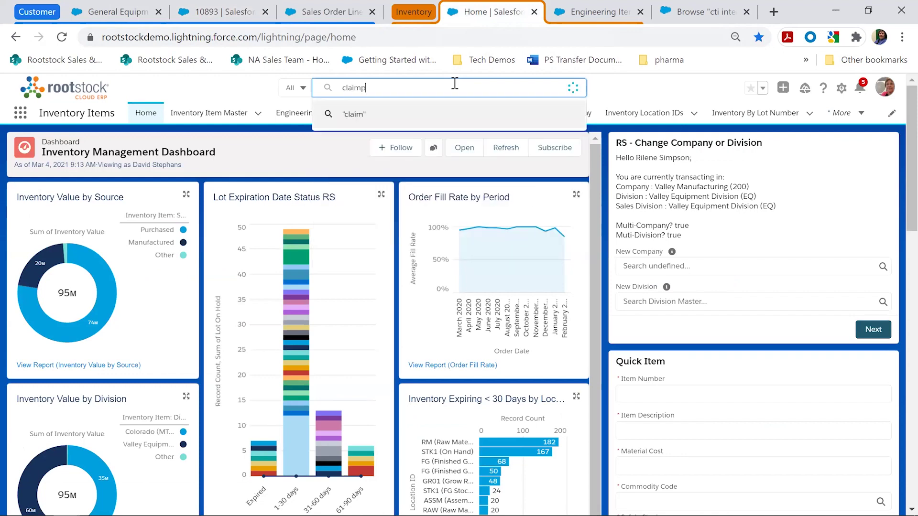
key(BackSpace)
key(BackSpace)
key(BackSpace)
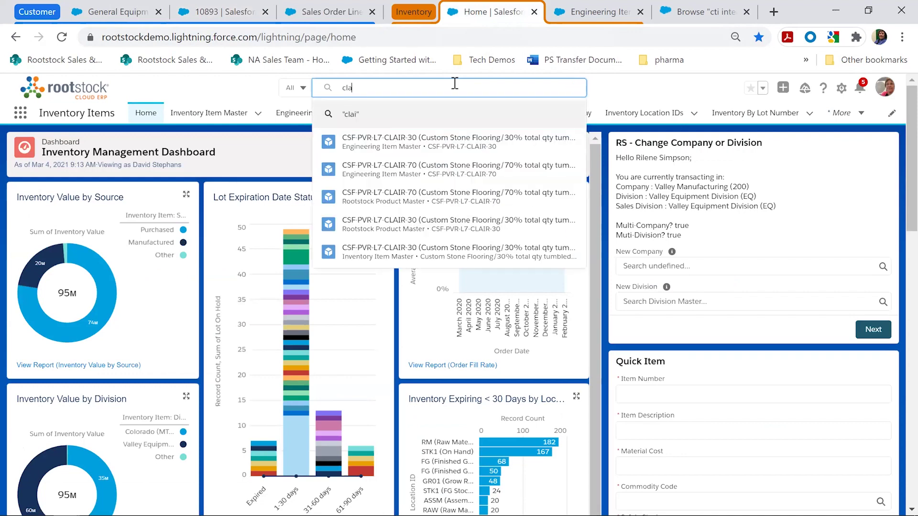
text(mp)
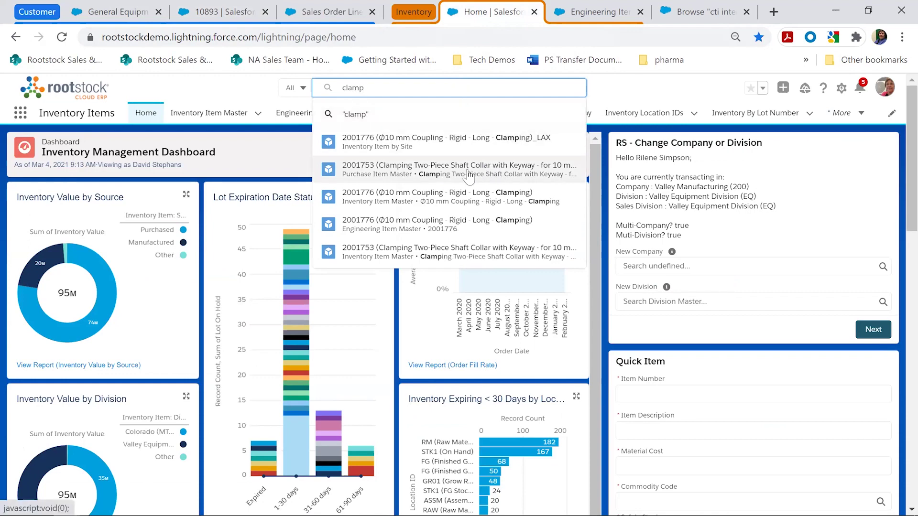
click(468, 177)
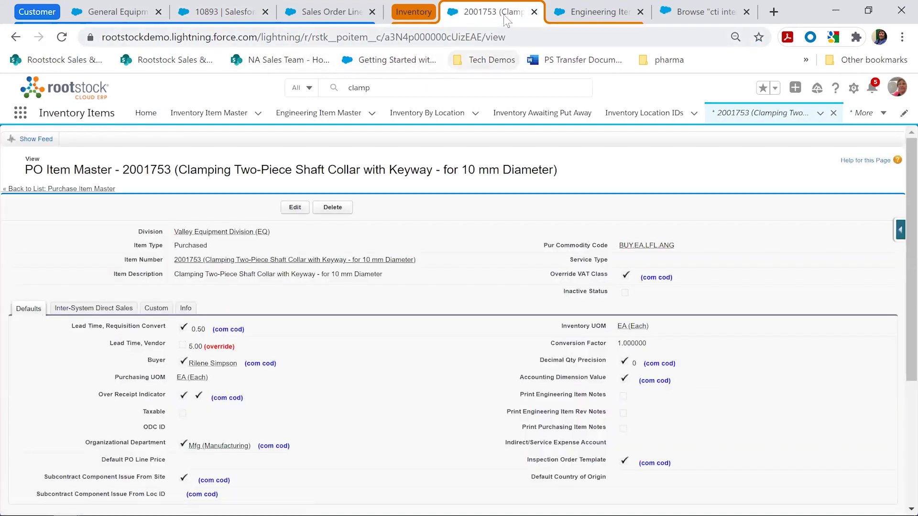
Open the inventory item master record for 2001753 and review its inventory by location, open PO lines and open sales order lines
click(256, 119)
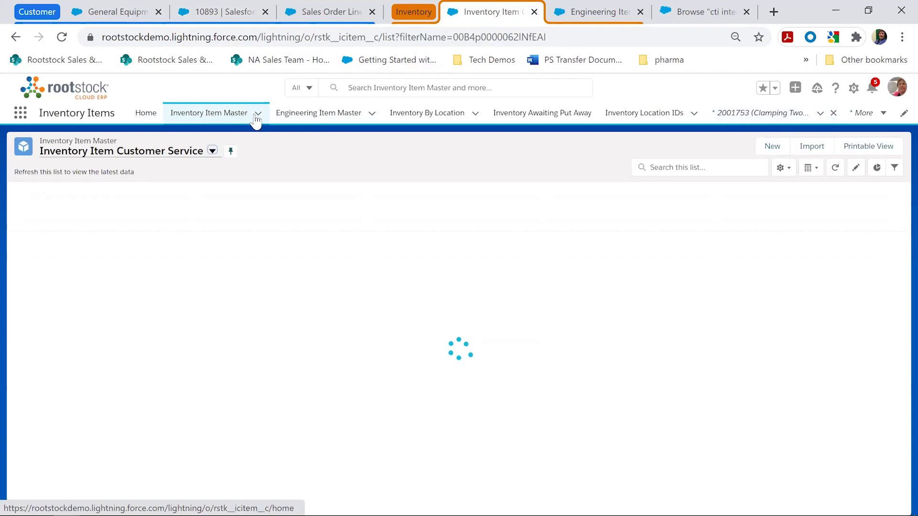
click(258, 117)
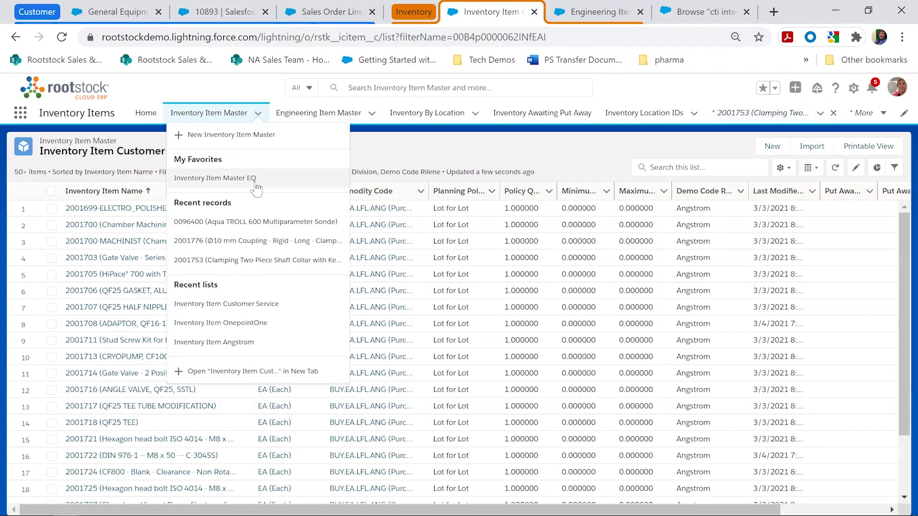
click(221, 259)
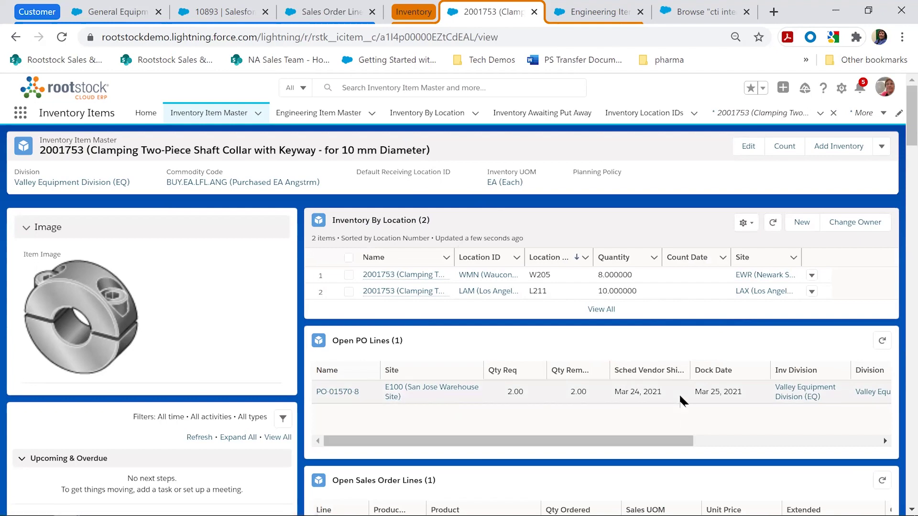
scroll(679, 394, down, 3)
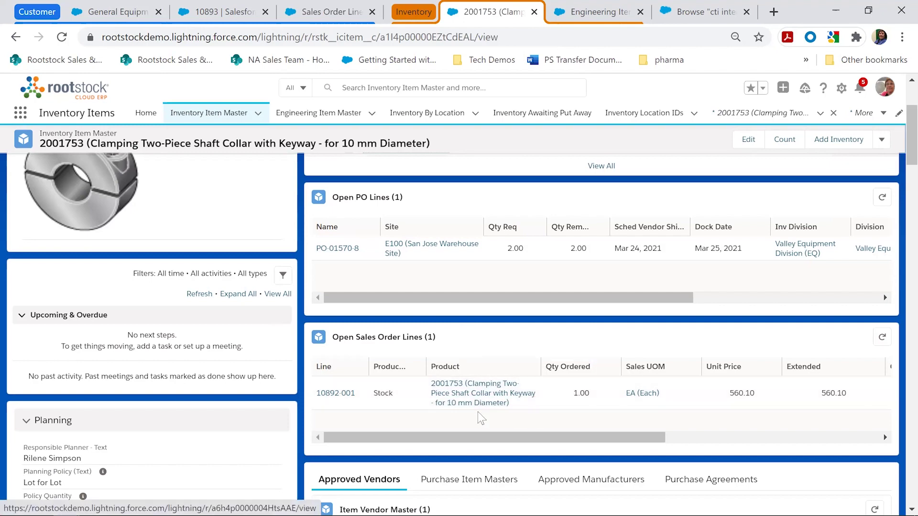
scroll(480, 418, up, 1)
scroll(477, 411, up, 3)
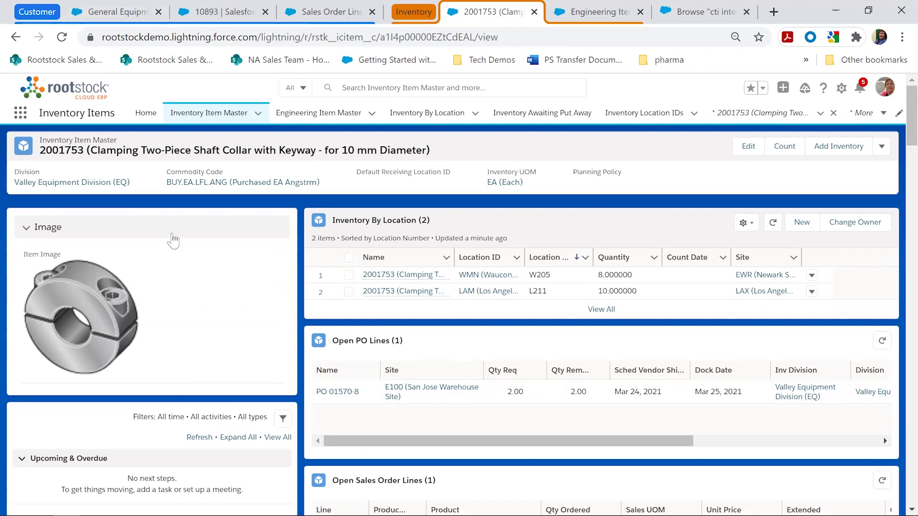
Return to the General Equipment customer record, reopen its most recent sales order and review the line items and availability details
click(105, 18)
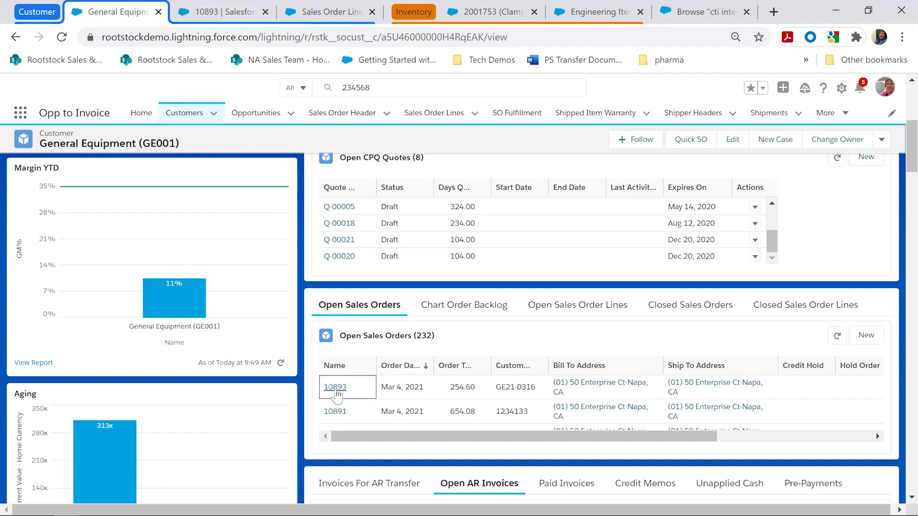
click(335, 388)
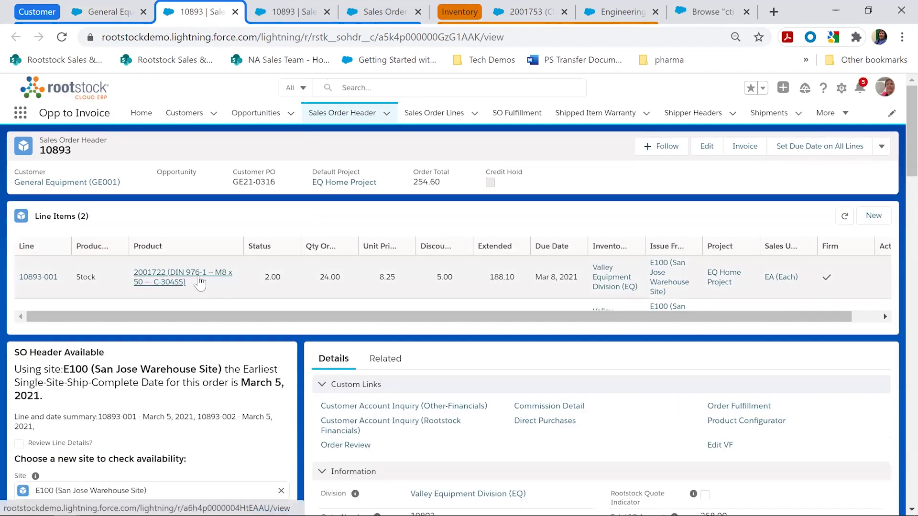
scroll(199, 285, down, 1)
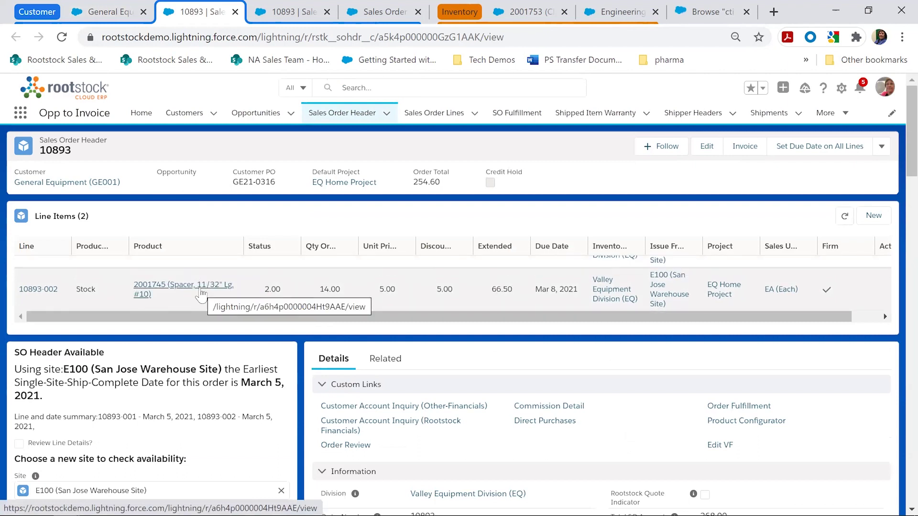
scroll(200, 293, up, 2)
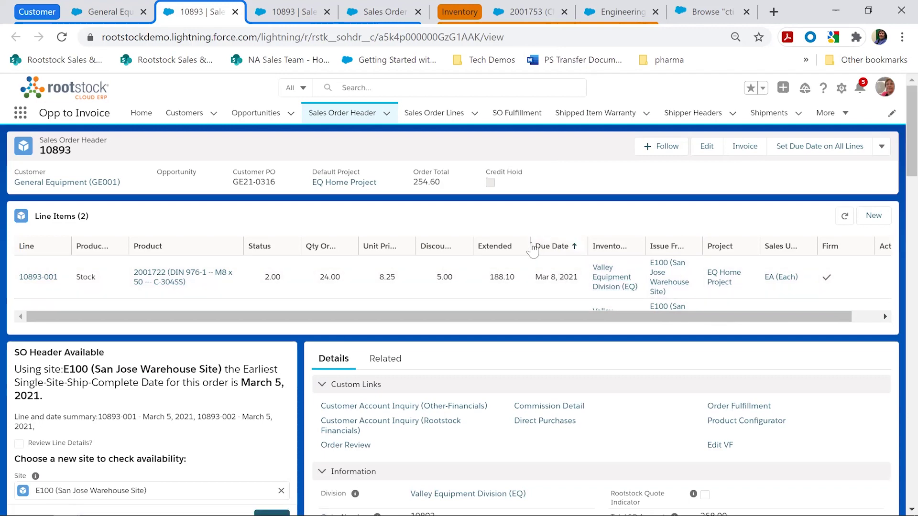
scroll(288, 353, down, 1)
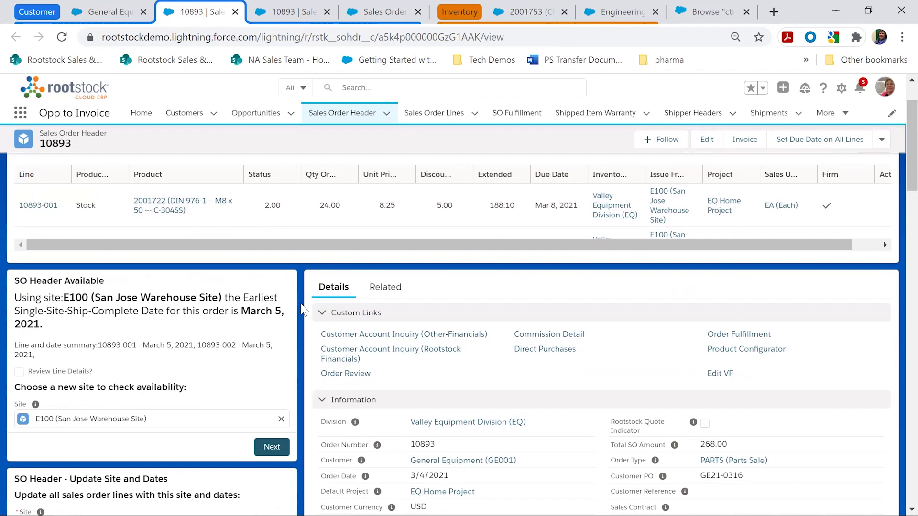
scroll(373, 226, up, 1)
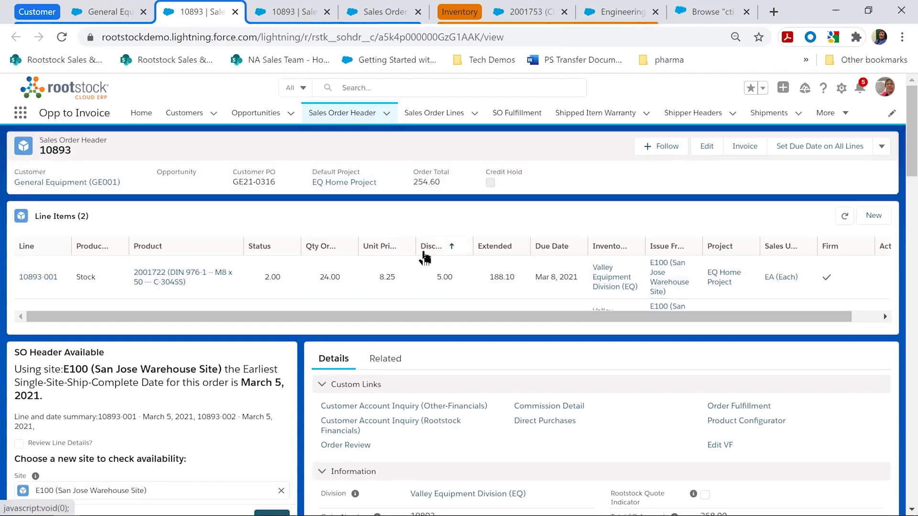
Create a new sales order line for product 2001753, the Clamping Two-Piece Shaft Collar with Keyway, with EQ Home Project and quantity 6
click(871, 215)
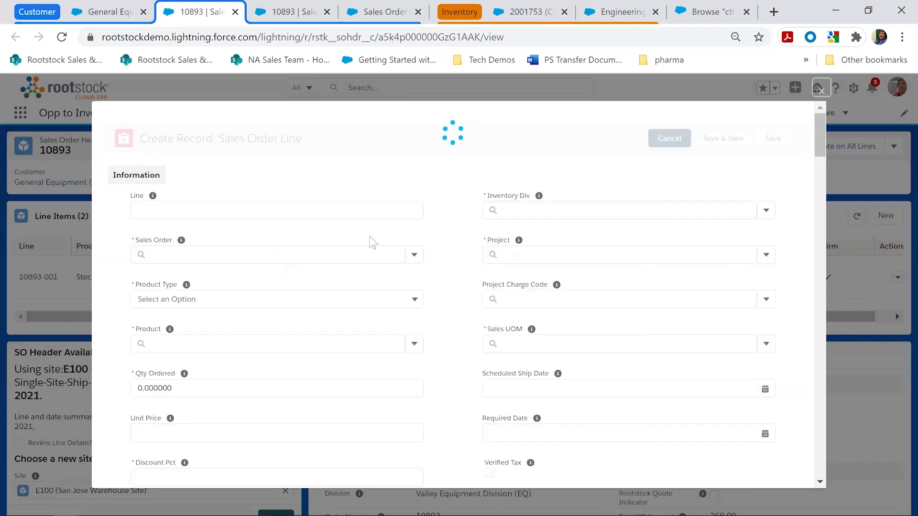
click(283, 344)
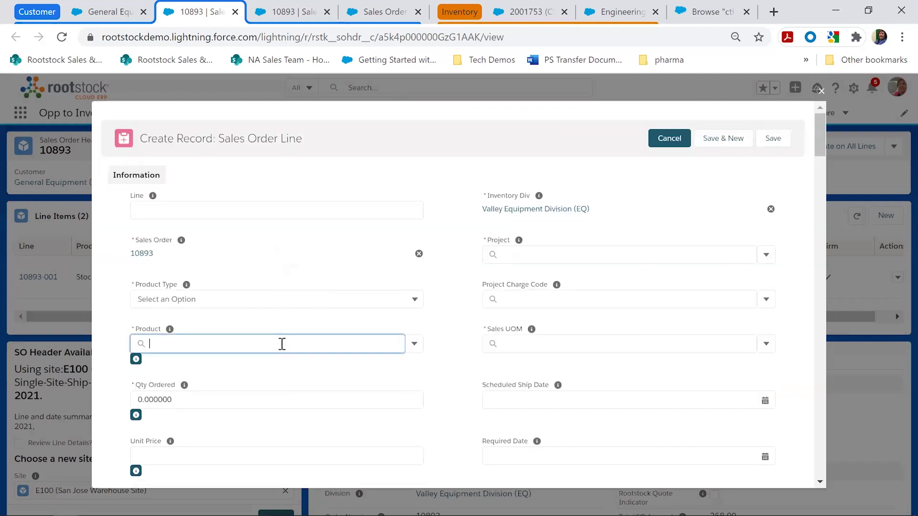
text(clamping)
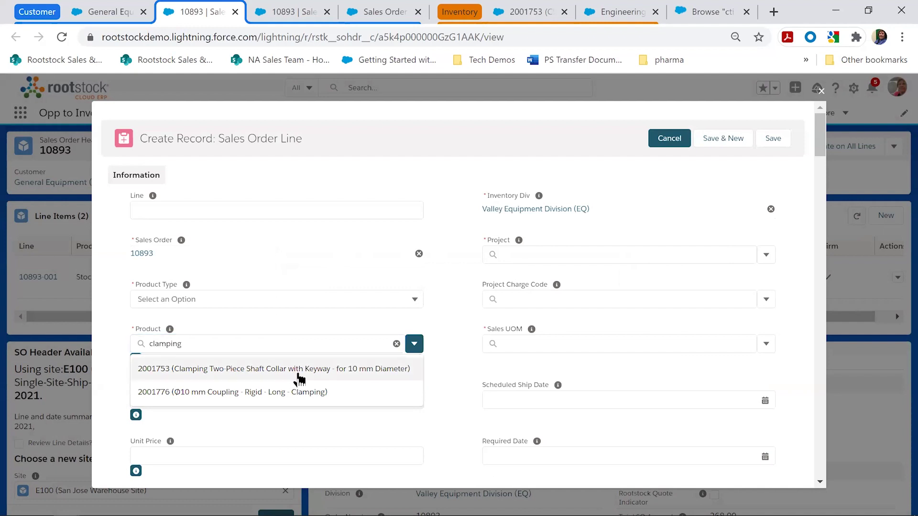
click(297, 376)
click(543, 256)
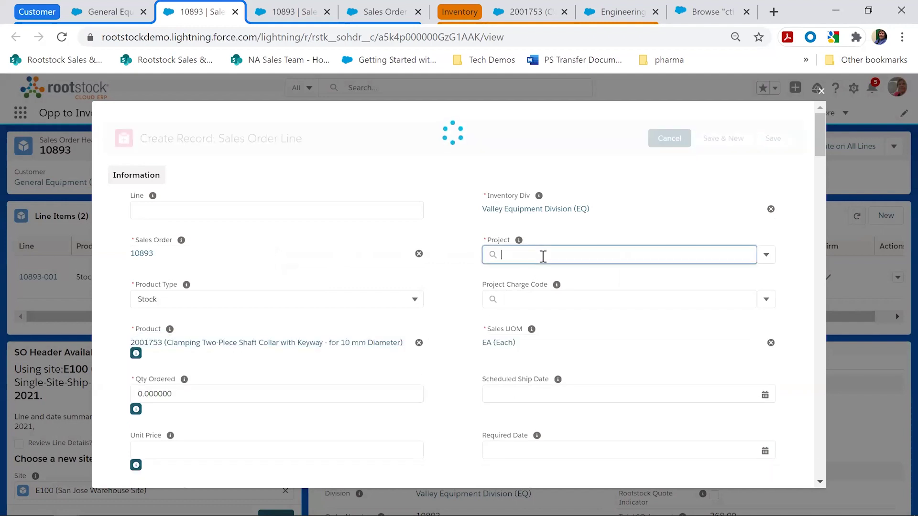
text(eq home)
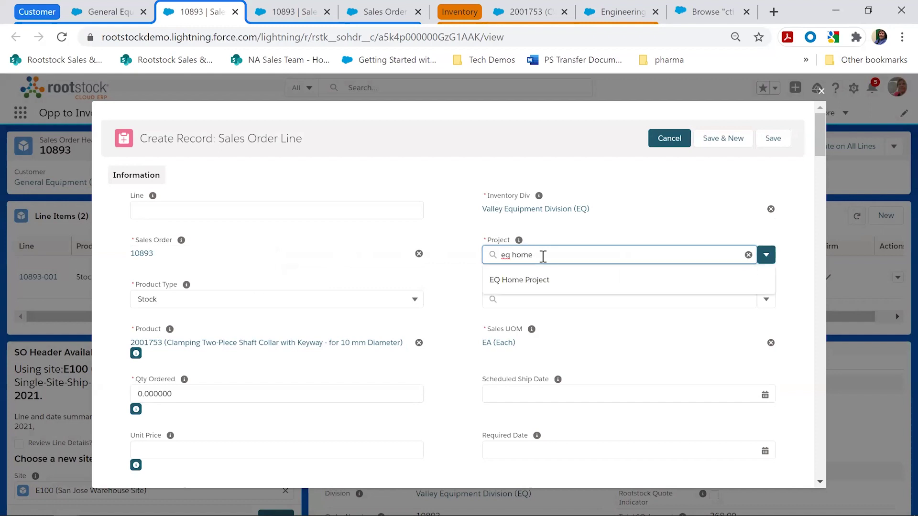
click(553, 287)
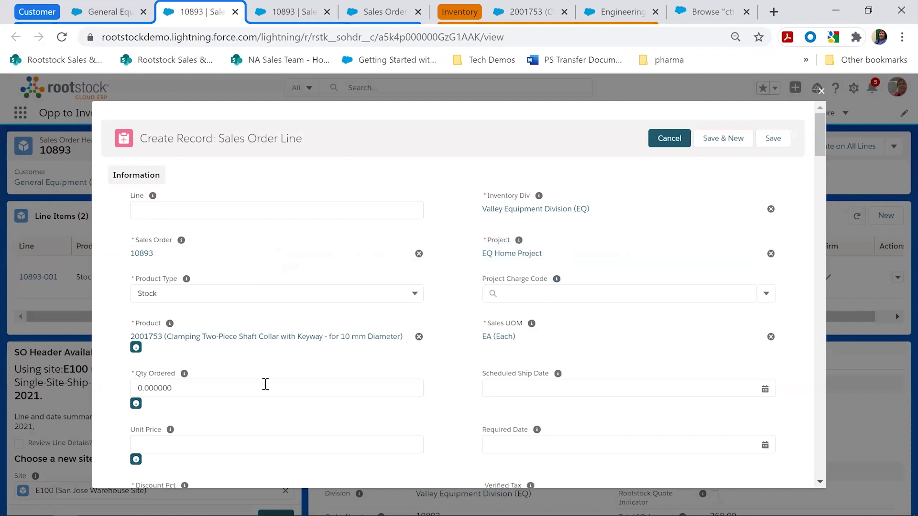
click(201, 388)
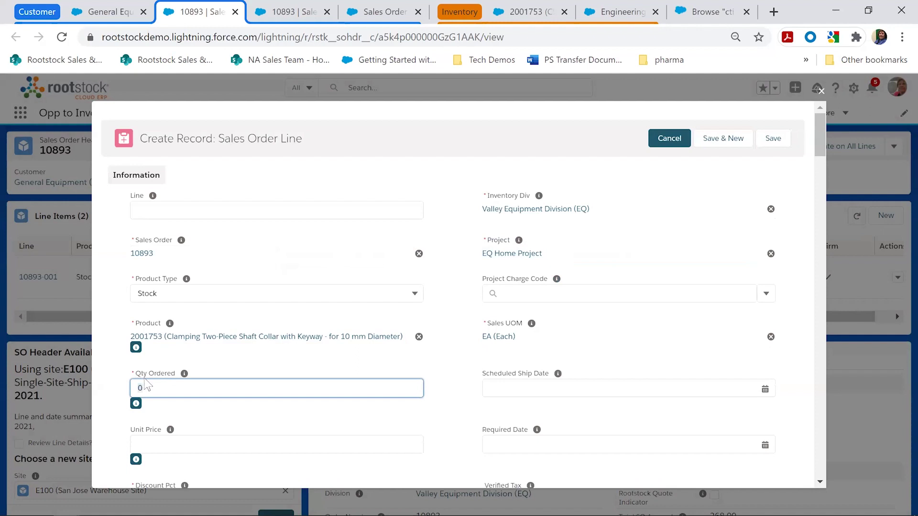
text(6)
Set the line's required date to Mar 8, 2021 and scheduled ship date to Mar 5, 2021, and save the record
scroll(562, 432, down, 2)
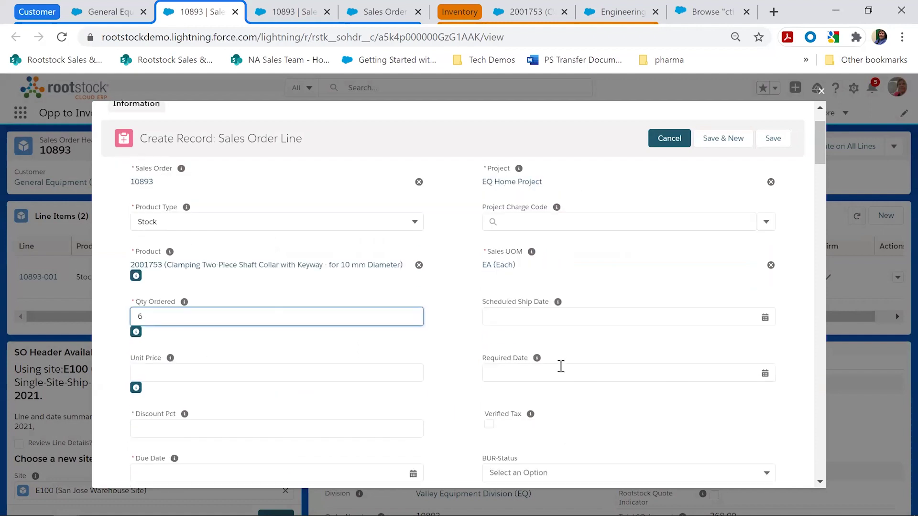
click(562, 372)
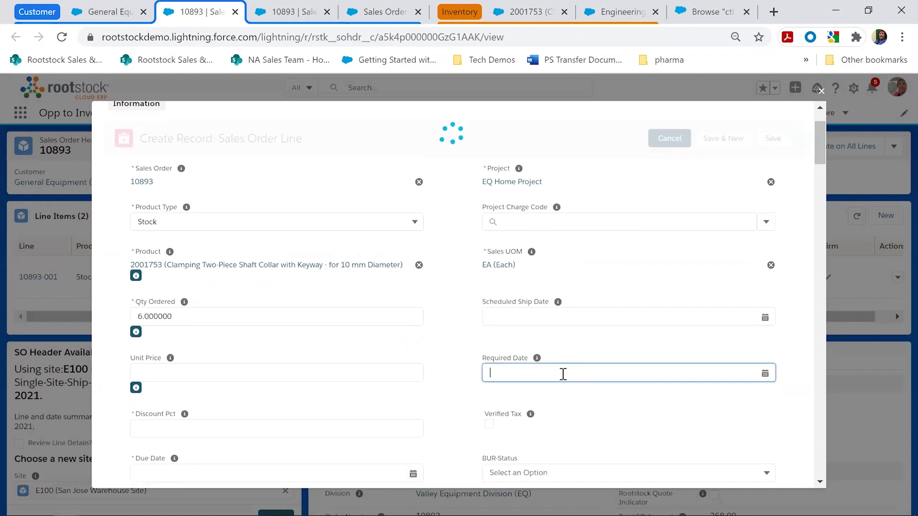
text(3)
click(766, 372)
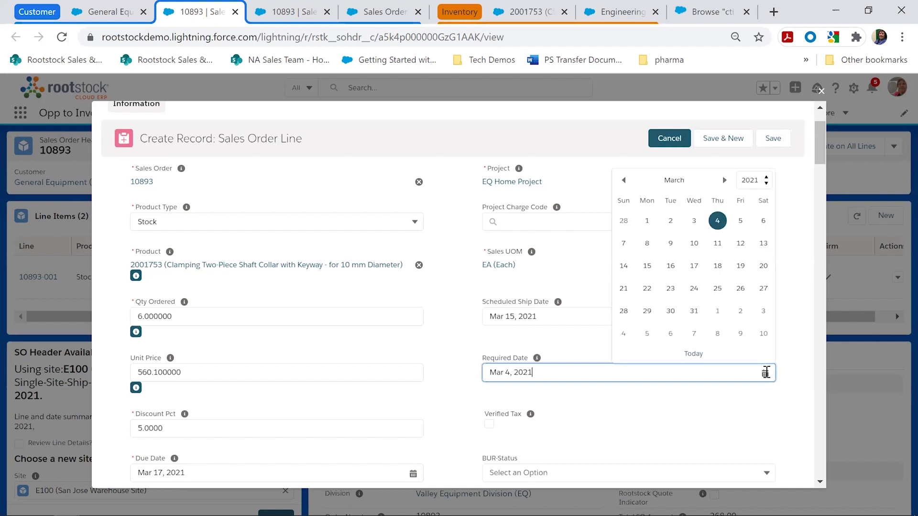
click(646, 243)
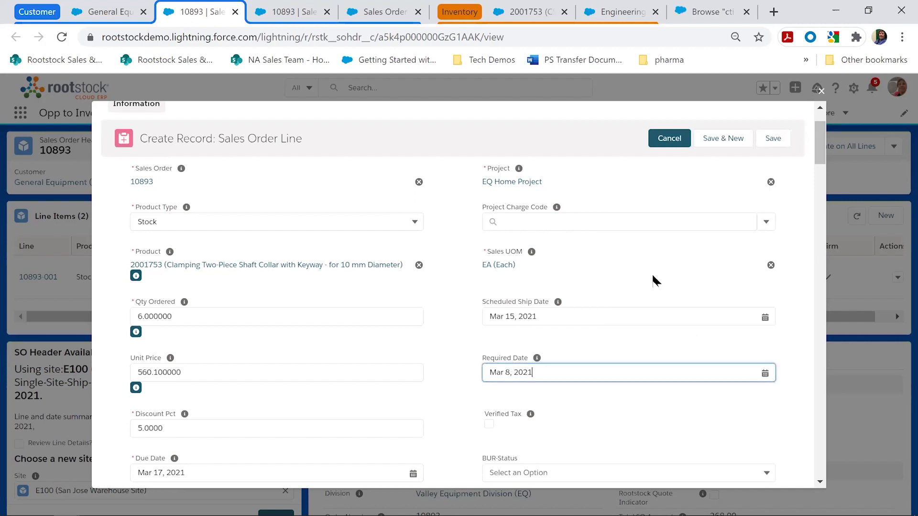
click(660, 315)
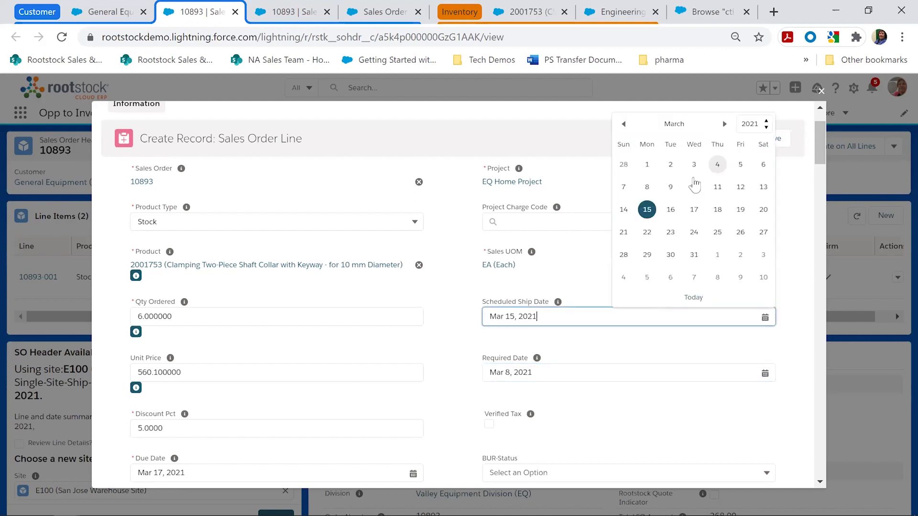
click(740, 165)
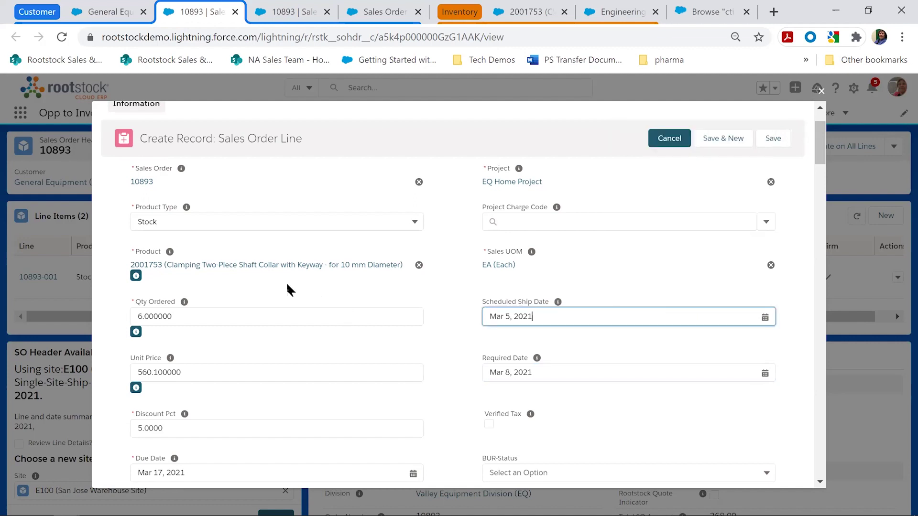
scroll(266, 328, up, 2)
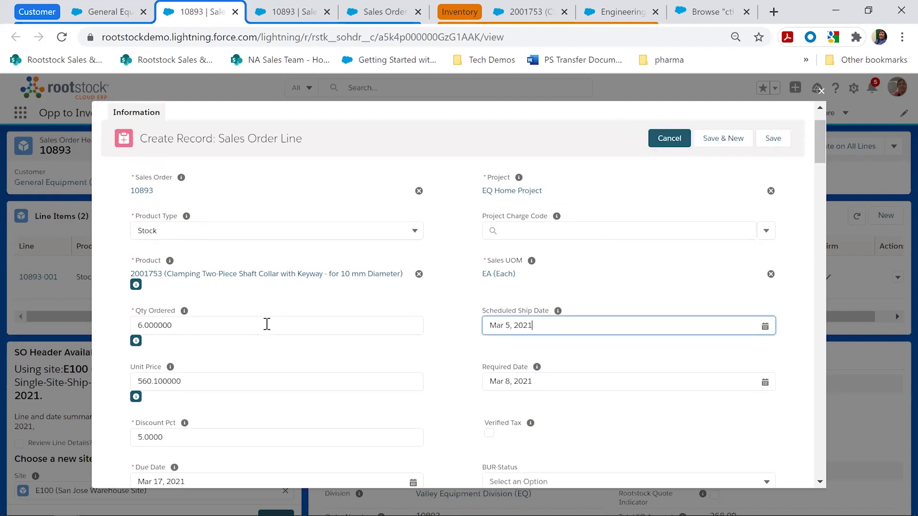
click(774, 143)
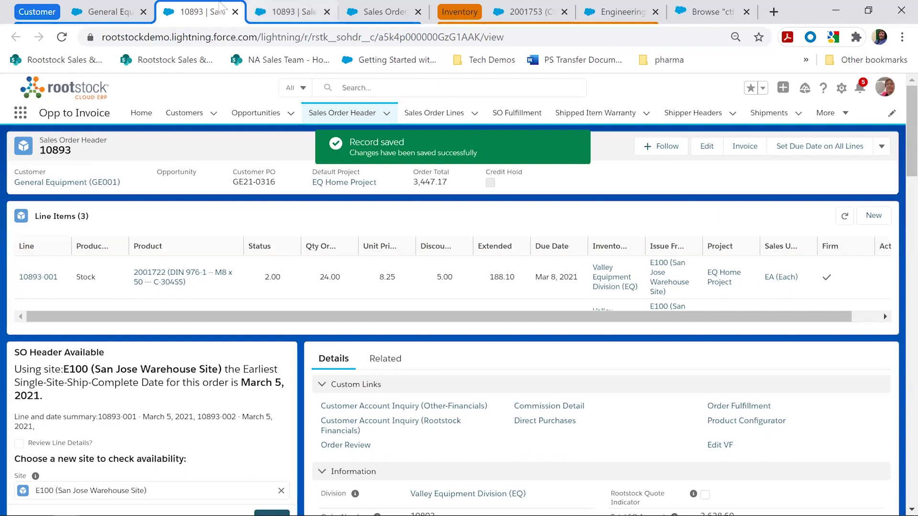
Reload the sales order, check its earliest single-site ship-complete date, and start the line details review for site E100 (San Jose Warehouse Site)
click(62, 40)
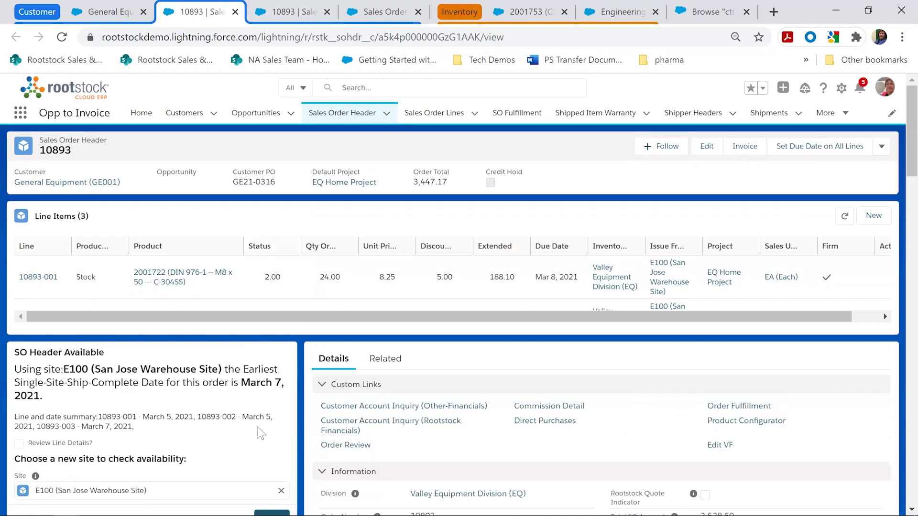
scroll(258, 427, down, 1)
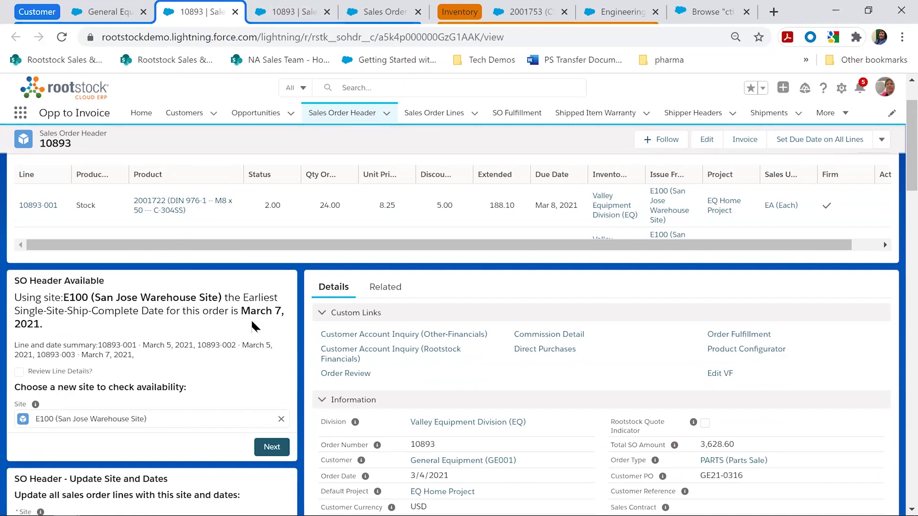
scroll(251, 319, up, 2)
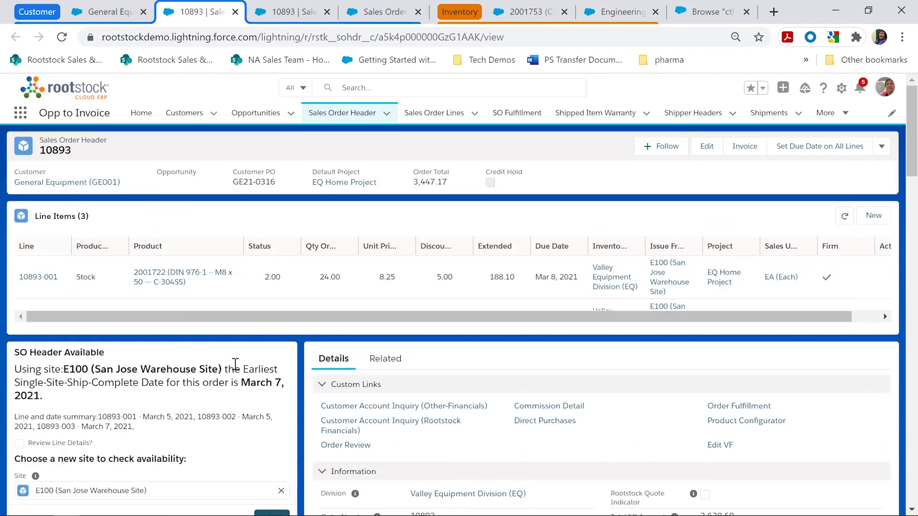
scroll(235, 365, down, 2)
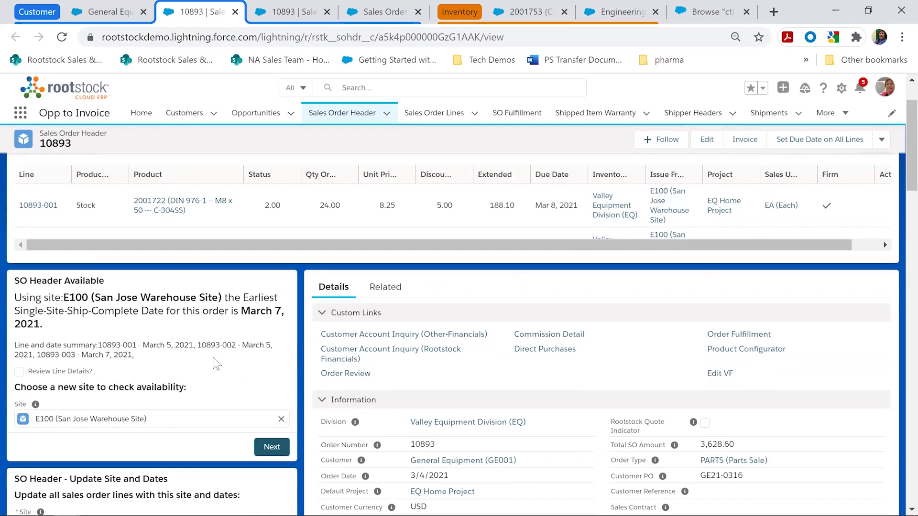
click(87, 420)
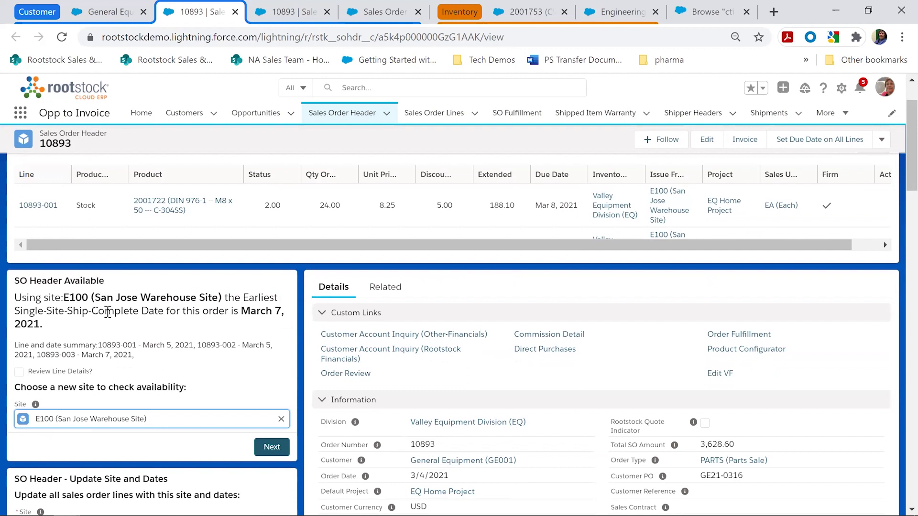
click(21, 373)
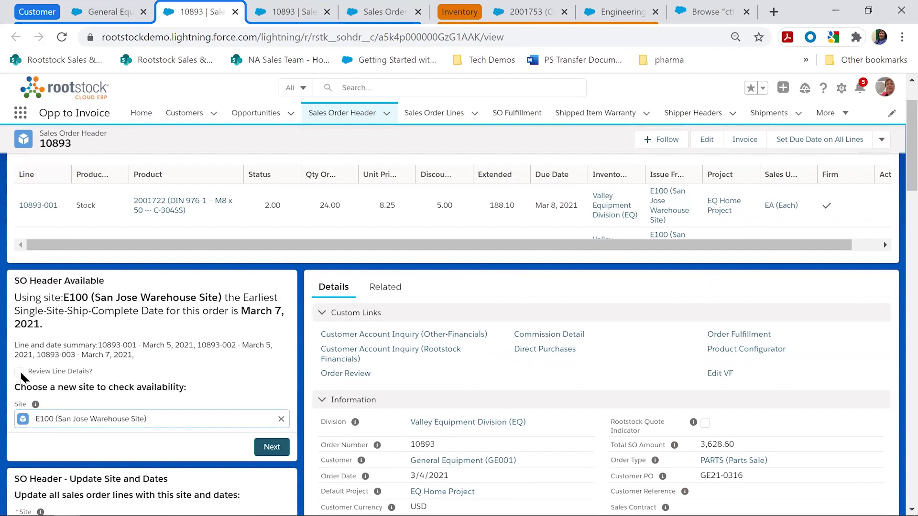
click(19, 372)
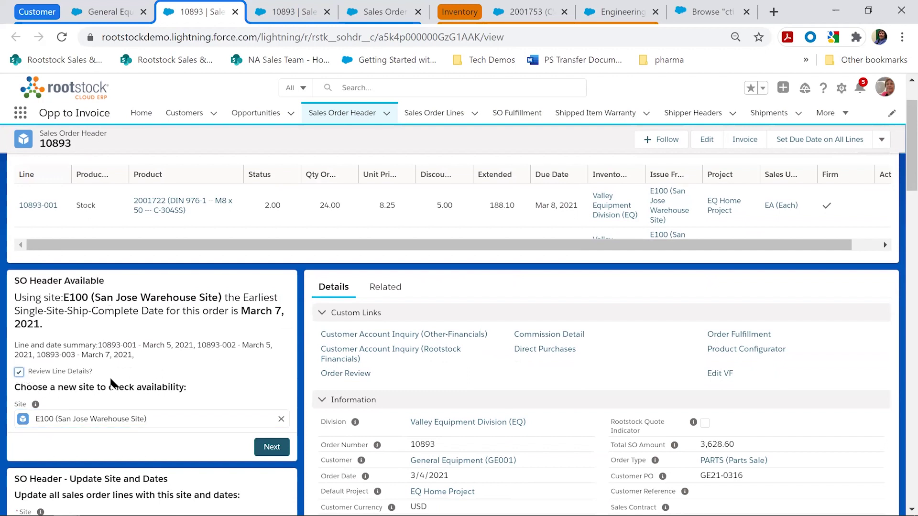
click(261, 448)
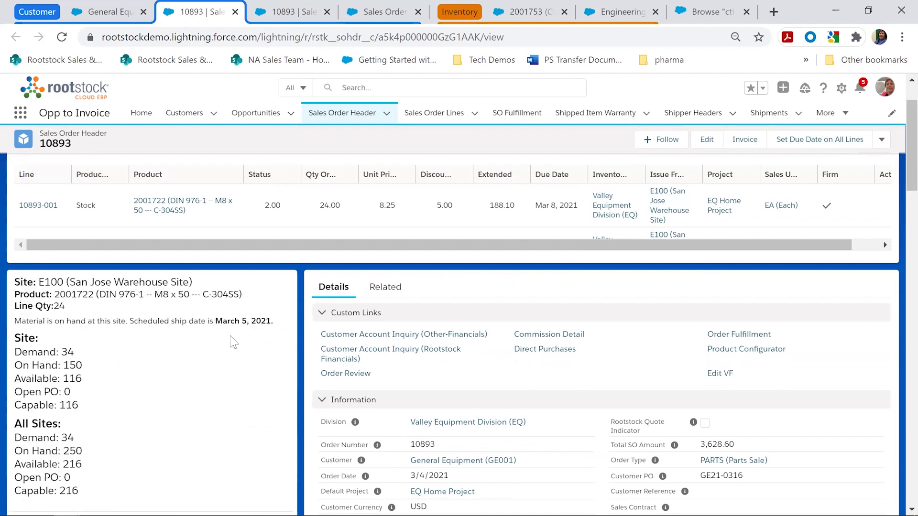
Page through the line availability details to the clamping shaft collar, examining scheduled ship dates, demand, open PO and capable quantities
scroll(226, 327, down, 2)
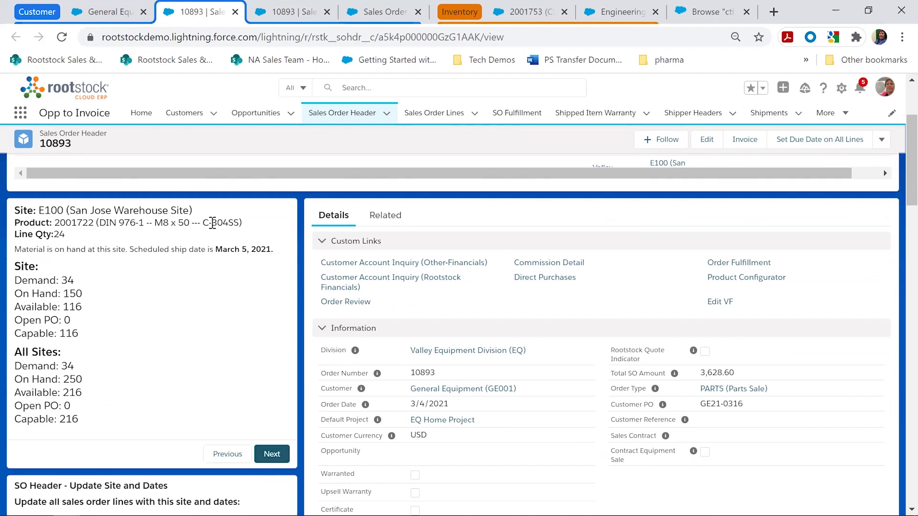
drag(215, 249, 271, 250)
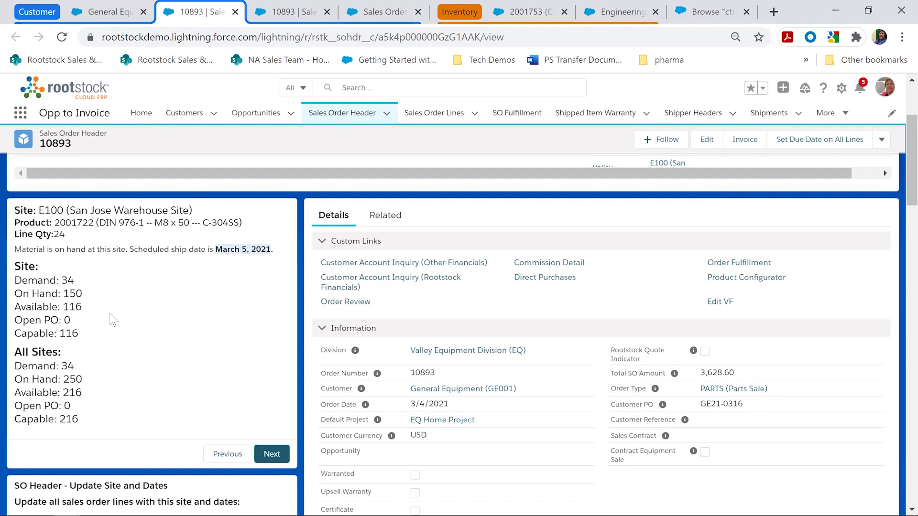
click(272, 454)
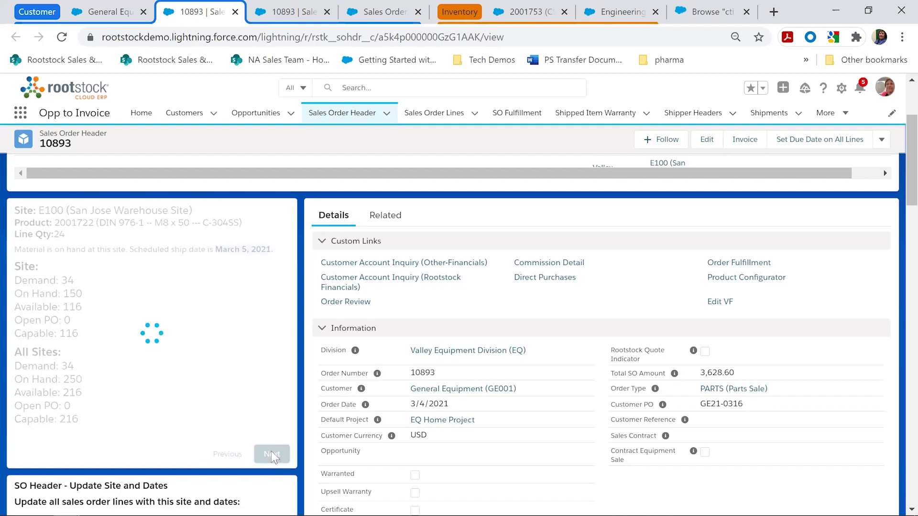
click(272, 455)
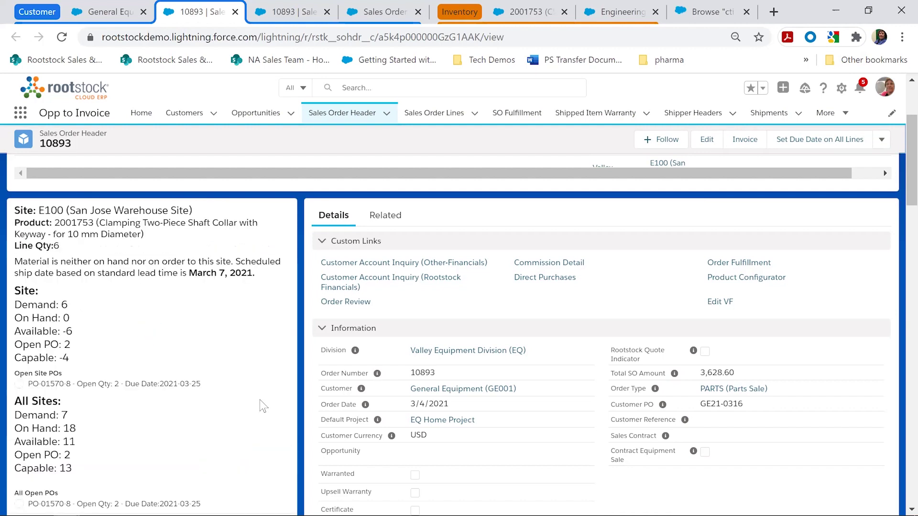
drag(169, 275, 261, 287)
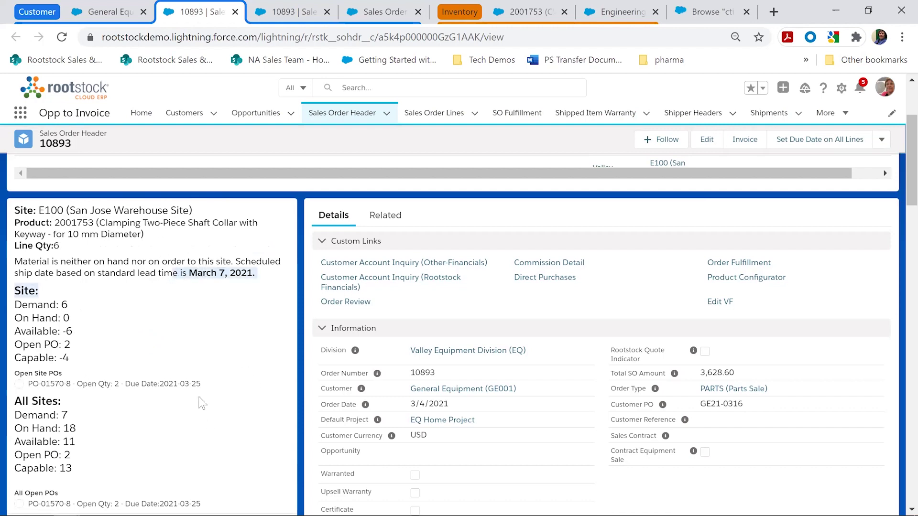
scroll(120, 316, down, 1)
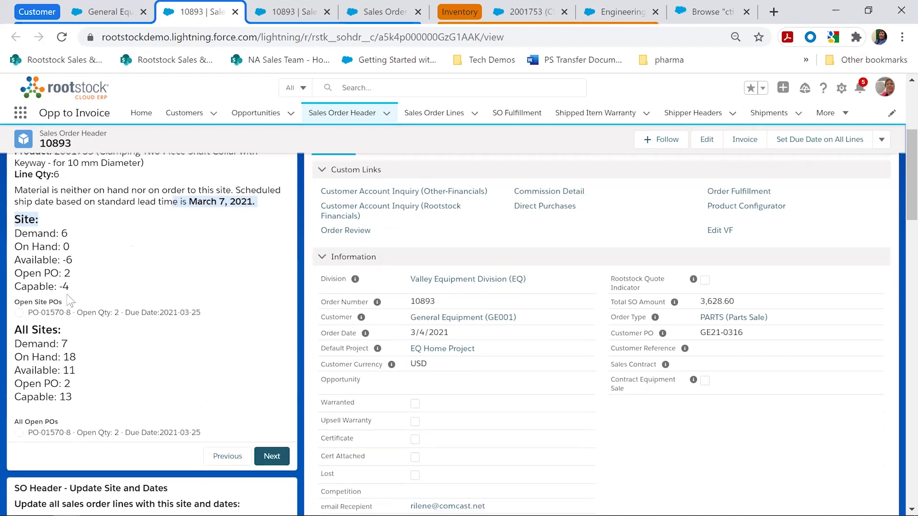
click(69, 239)
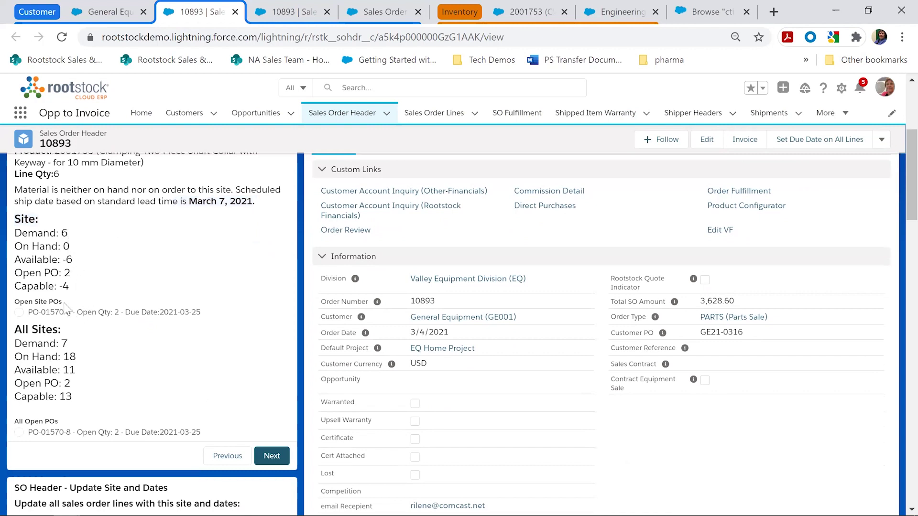
drag(62, 281, 70, 278)
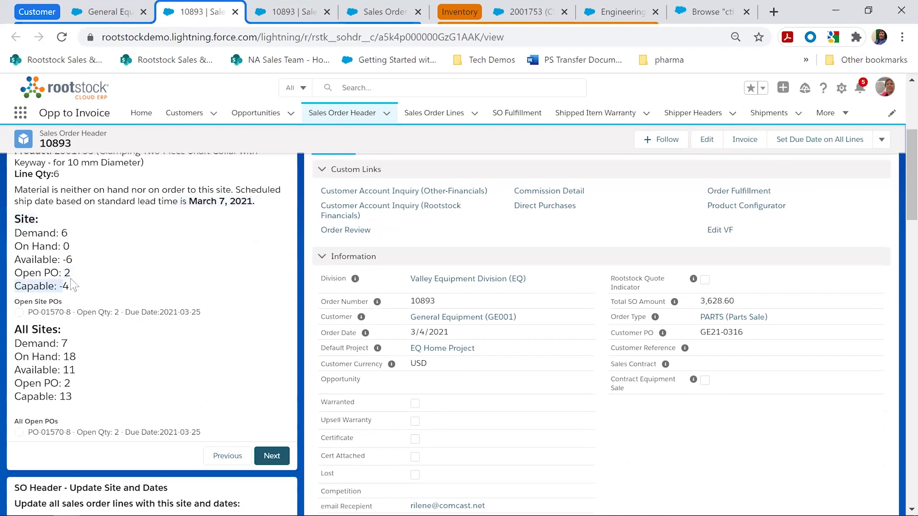
Select the collar's open site PO due 2021-03-25 and finish the line details review
click(72, 316)
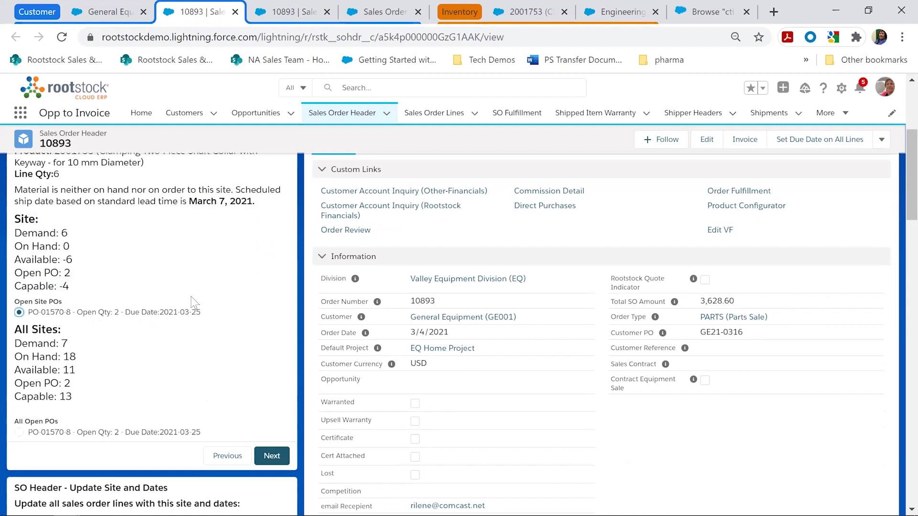
scroll(190, 296, up, 2)
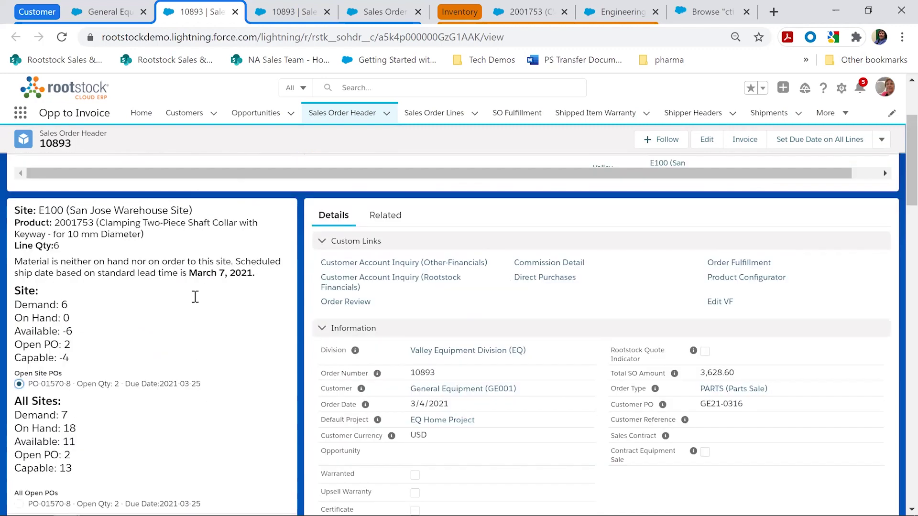
scroll(194, 301, down, 4)
click(270, 385)
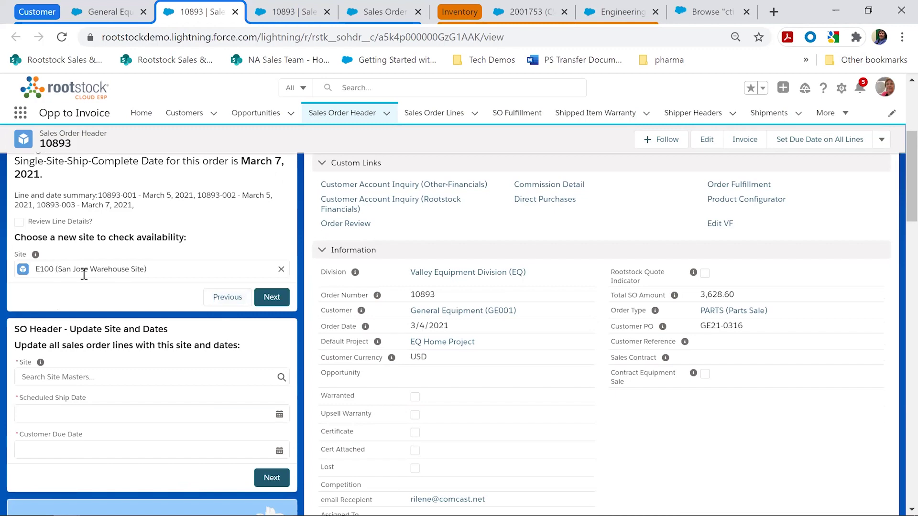
Check the order's earliest single-site-ship-complete date for site LAX (Los Angeles Airport Site) and examine the line and date summary
click(281, 270)
click(152, 271)
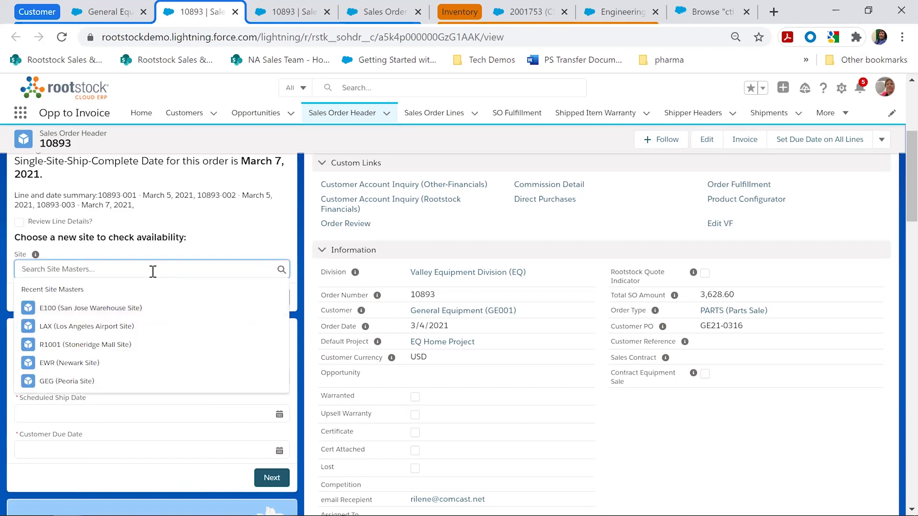
click(135, 326)
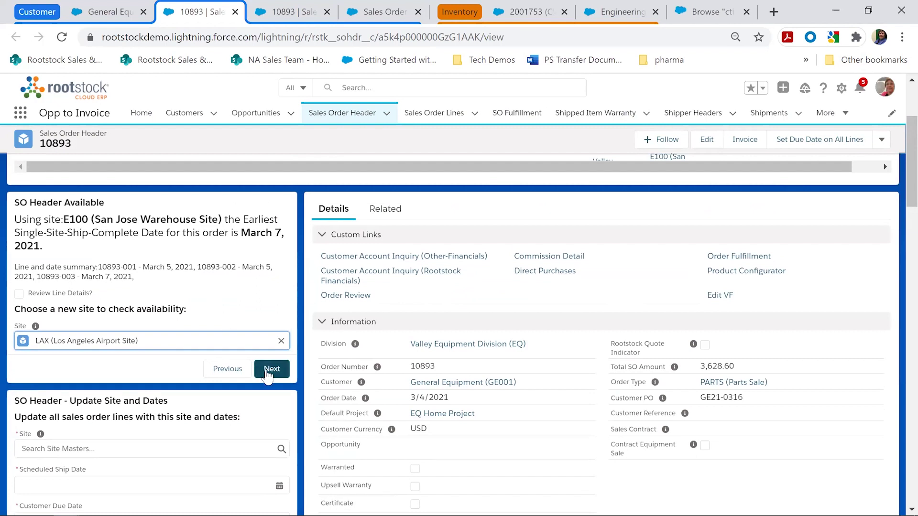
click(270, 370)
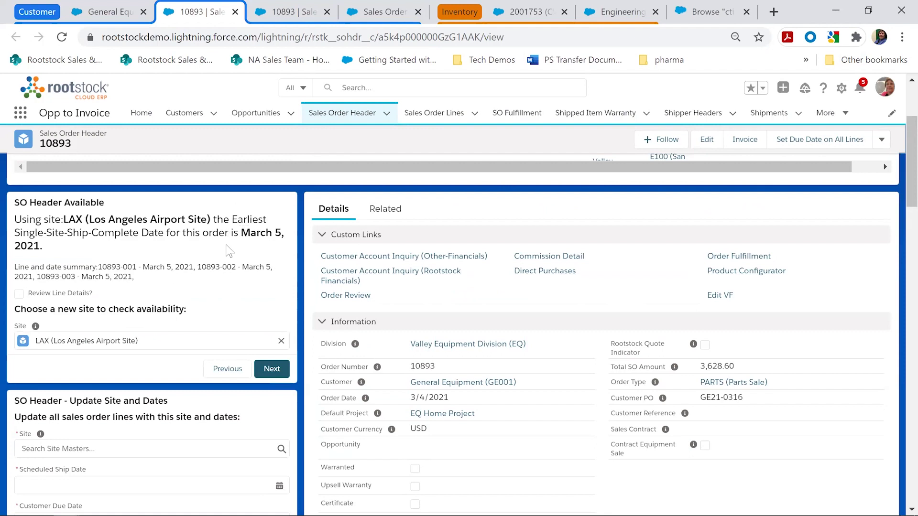
drag(18, 264, 152, 286)
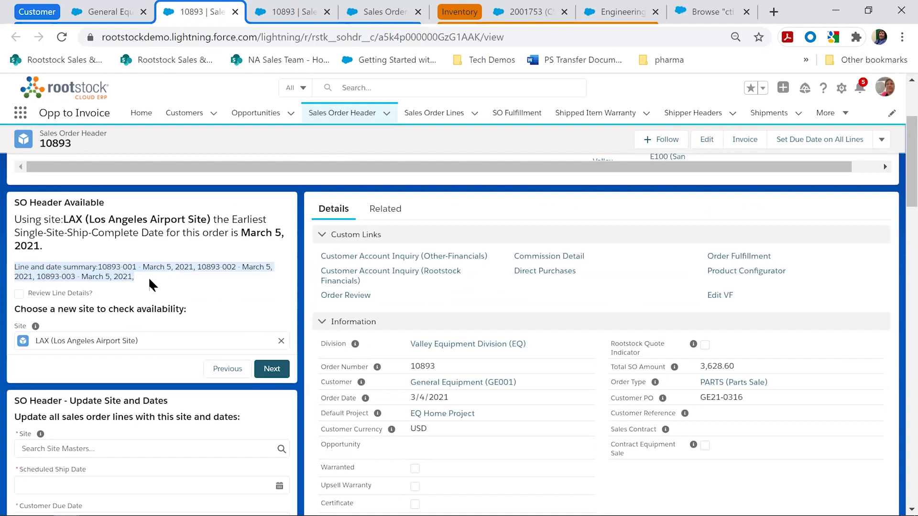
drag(241, 232, 282, 231)
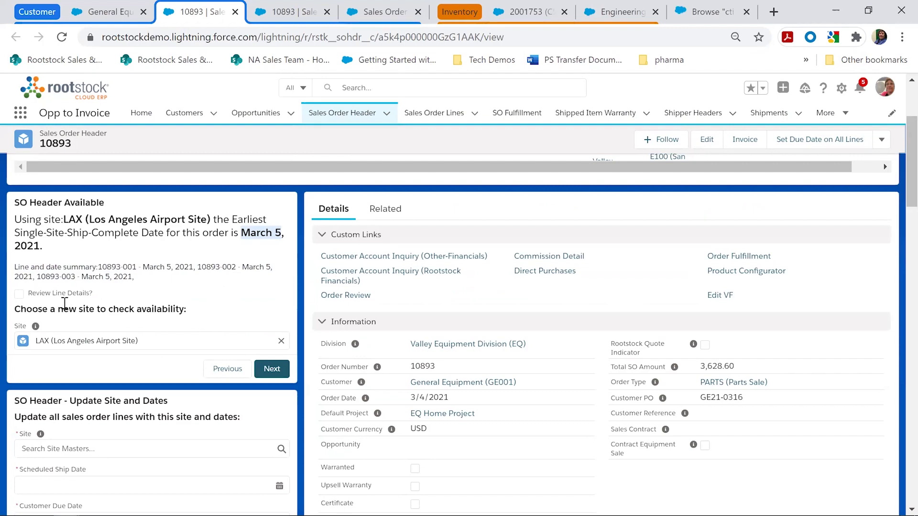
Choose LAX (Los Angeles Airport Site) as the site for updating all sales order lines
scroll(65, 303, down, 2)
click(141, 376)
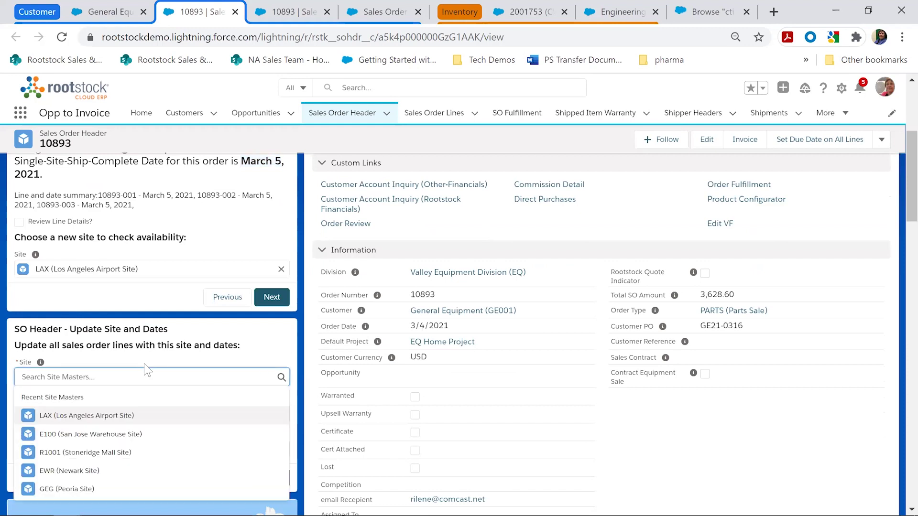
click(128, 415)
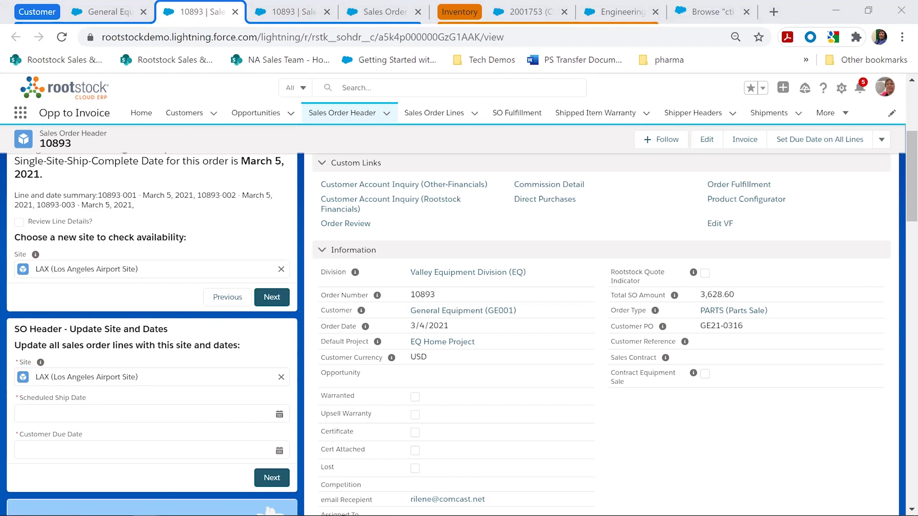
key(shift+F5)
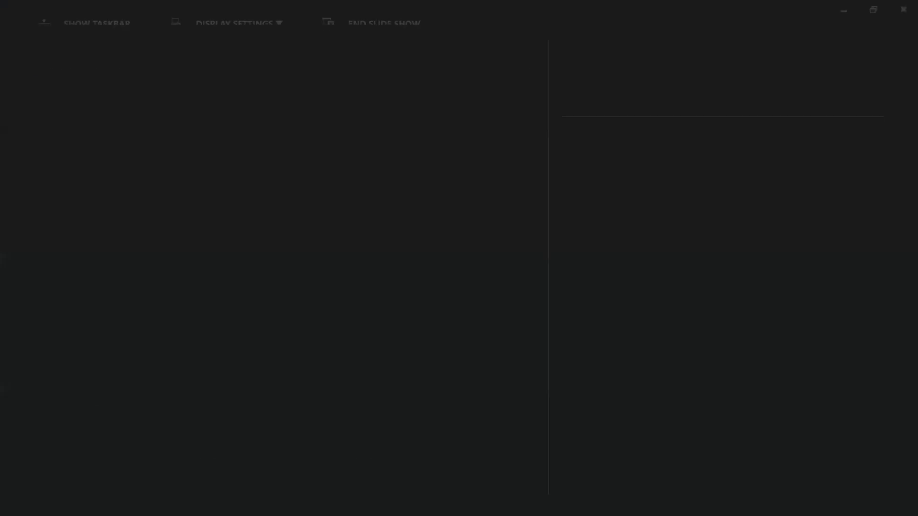
key(Right)
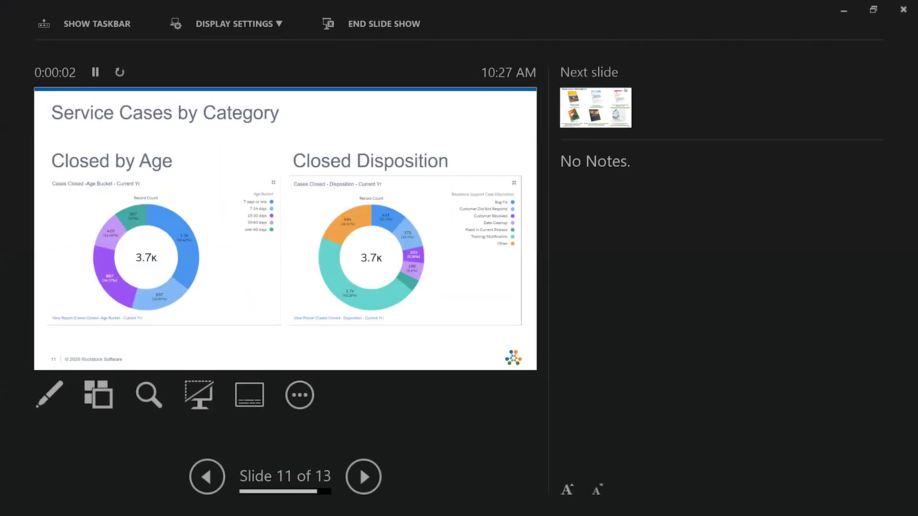
key(Escape)
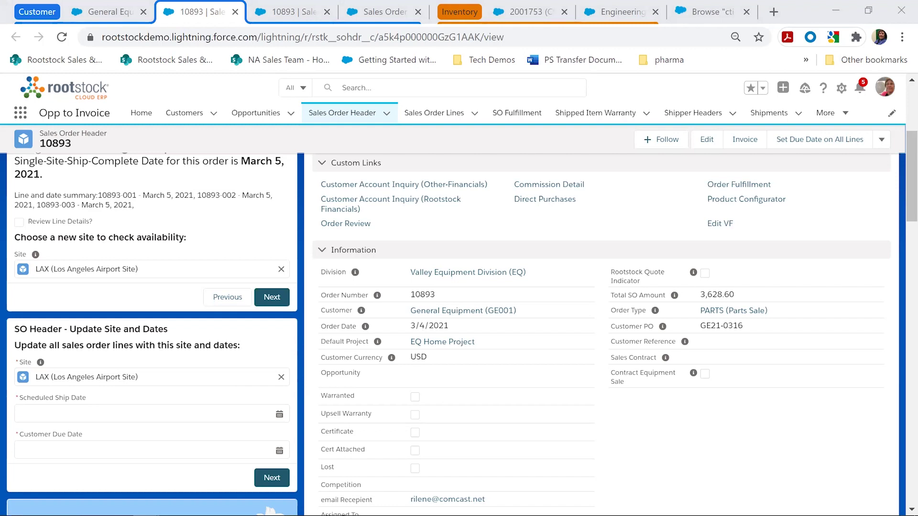
Switch to PowerPoint, present the Service Cases by Category slide full screen instead of presenter view, and briefly revisit the Cases opened by Month slide
key(shift+F5)
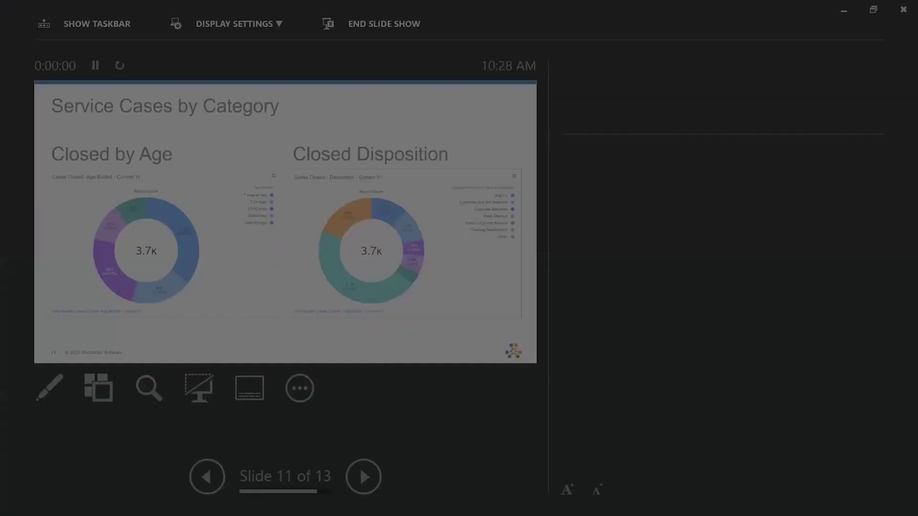
click(227, 28)
click(232, 67)
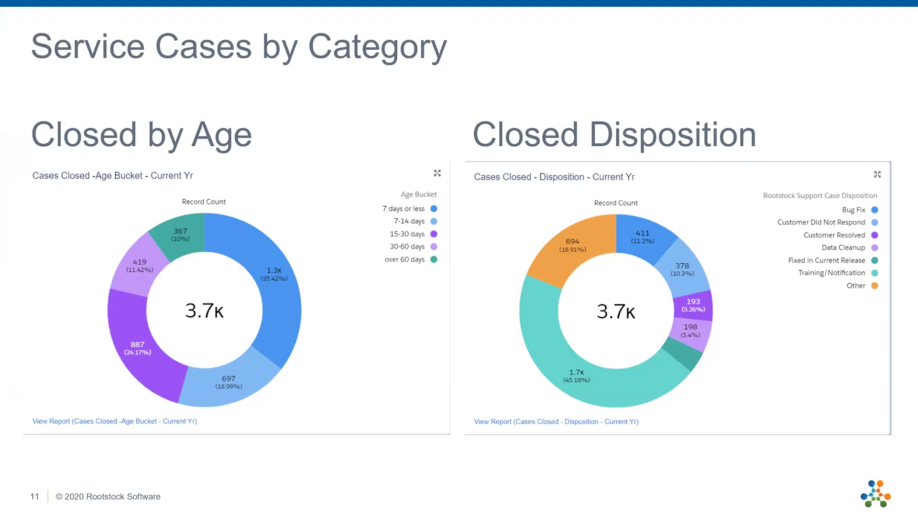
key(Left)
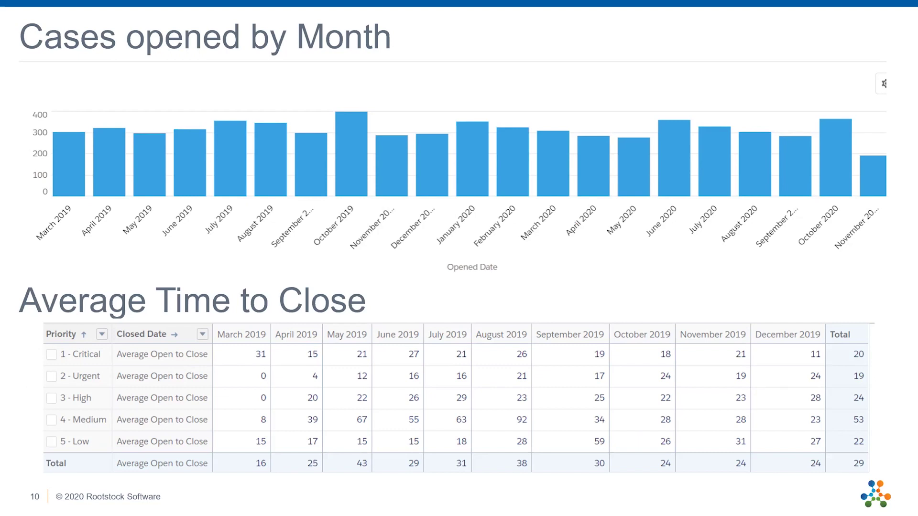
key(Right)
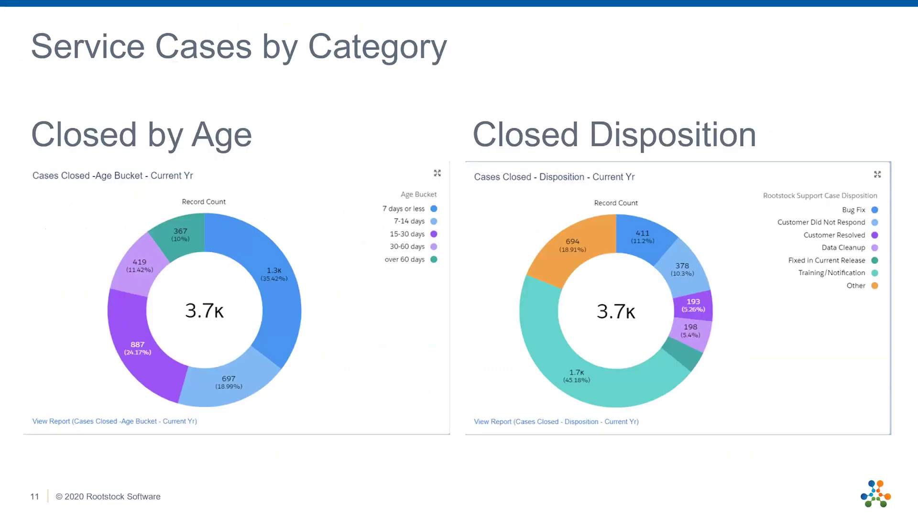